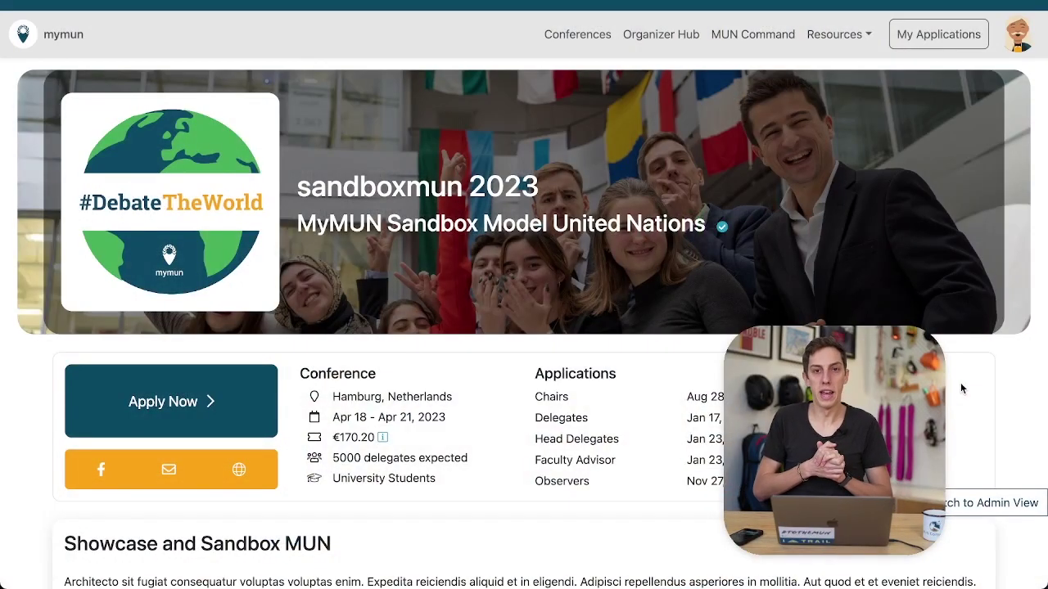
# Switch the sandboxmun 2023 conference page to the admin view and look through its editable sections
pyautogui.click(998, 503)
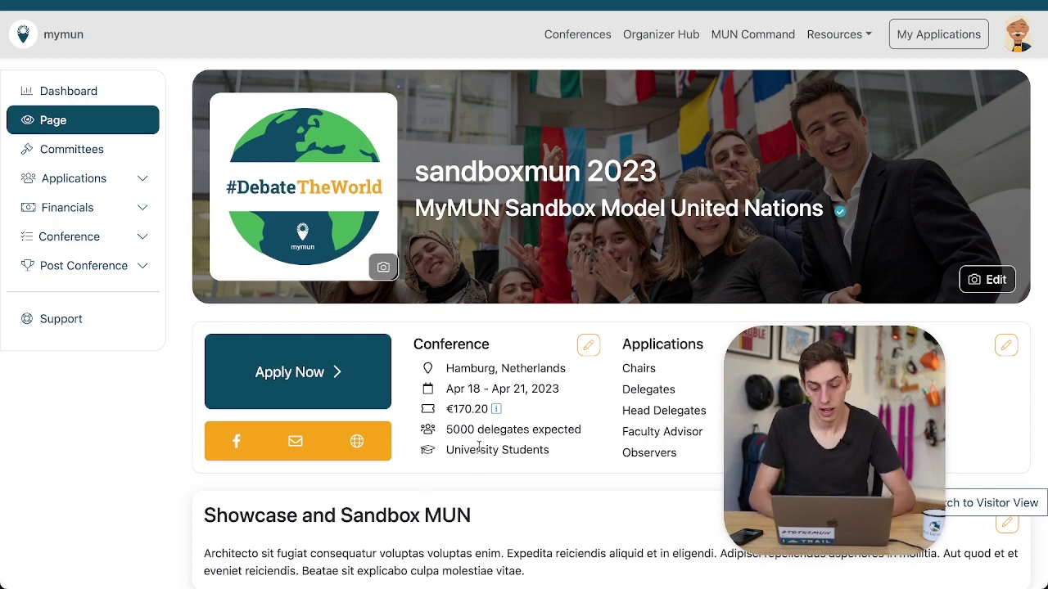
pyautogui.scroll(-13, 479, 447)
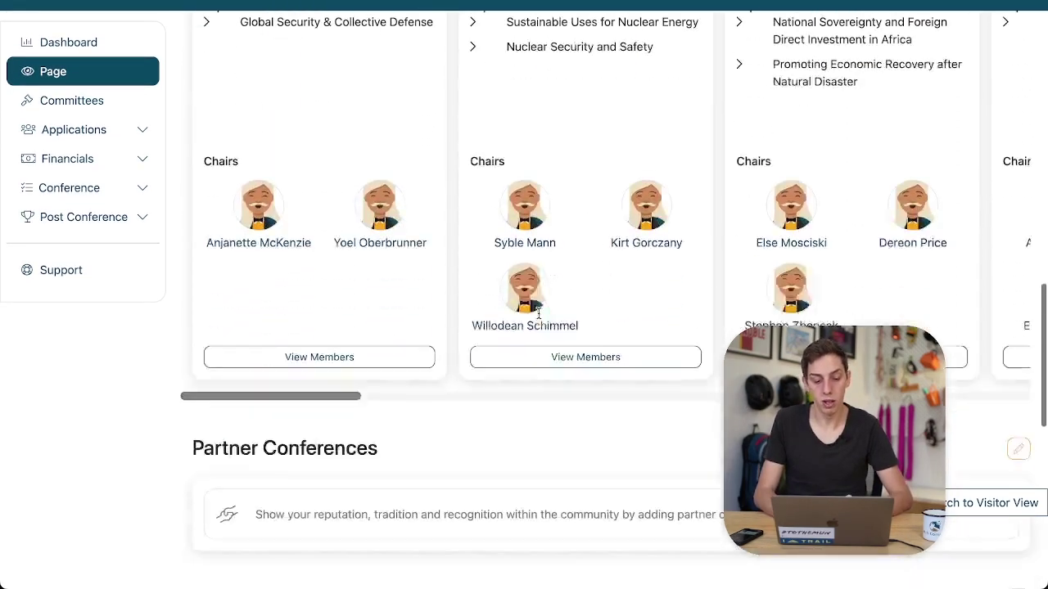
pyautogui.scroll(15, 538, 312)
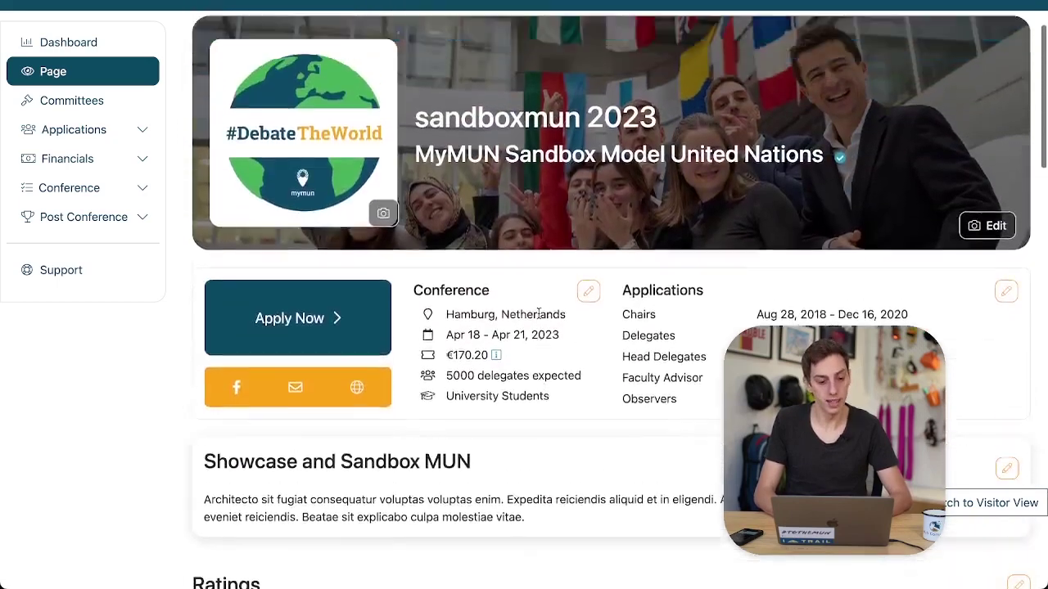
pyautogui.scroll(2, 537, 312)
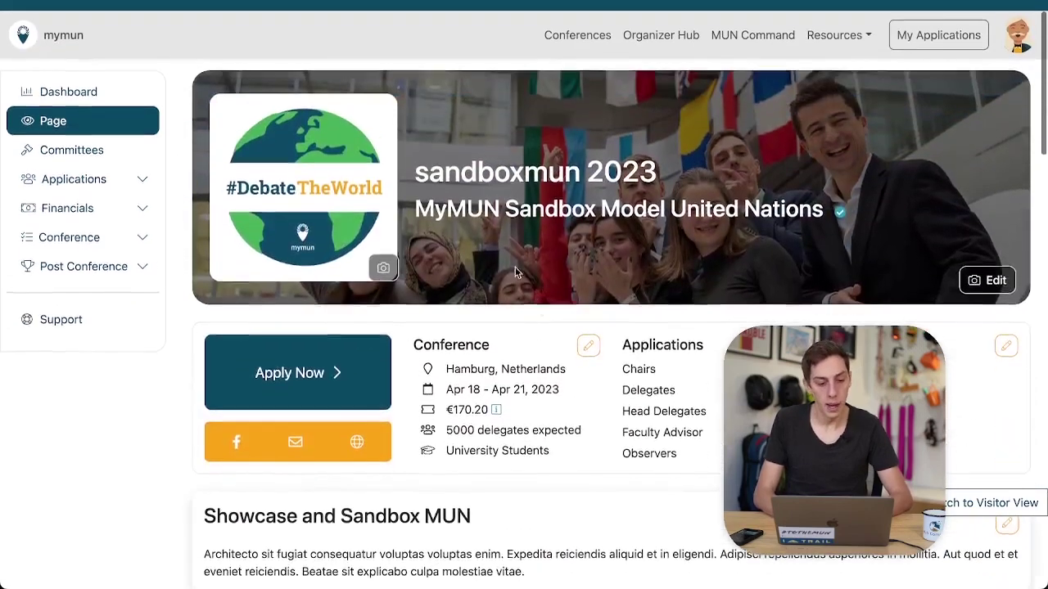
# Open the conference dashboard and review the setup steps, statistics overview and statistics graph
pyautogui.click(99, 92)
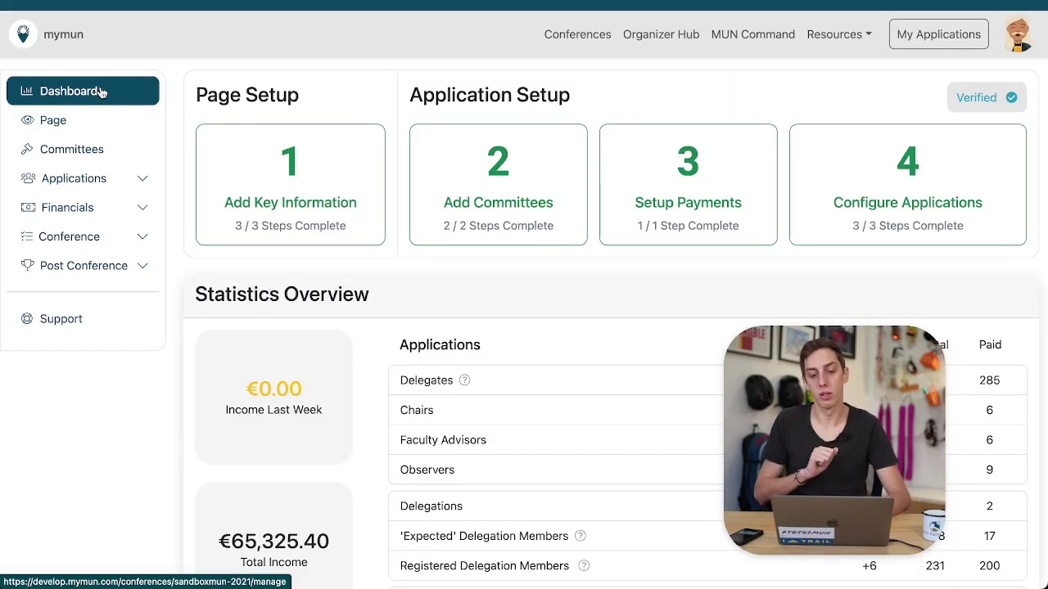
pyautogui.scroll(-3, 253, 157)
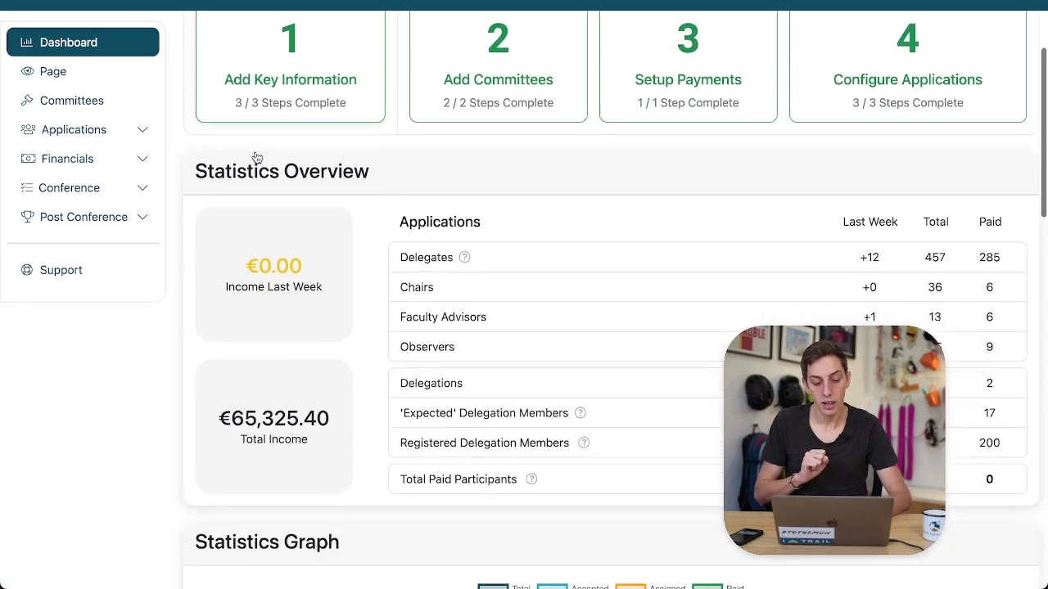
pyautogui.scroll(2, 375, 214)
pyautogui.scroll(-2, 374, 214)
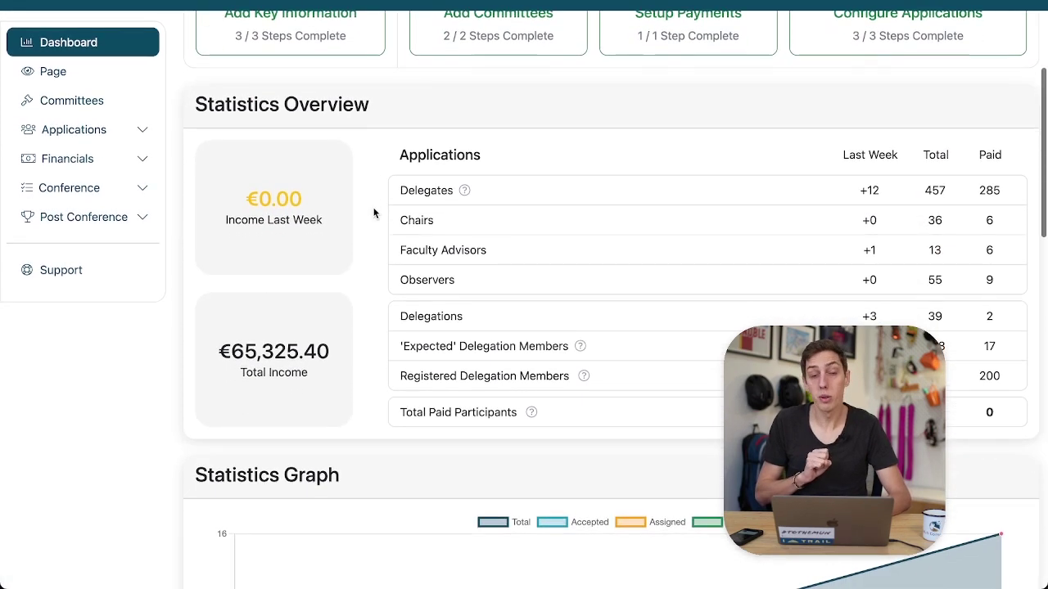
pyautogui.scroll(-8, 541, 358)
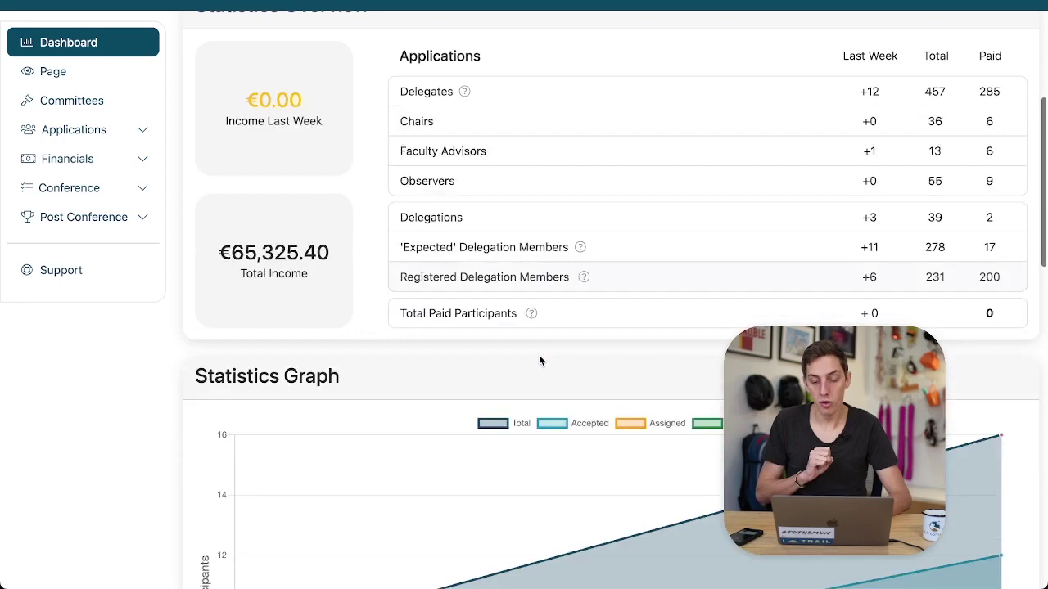
pyautogui.scroll(9, 541, 392)
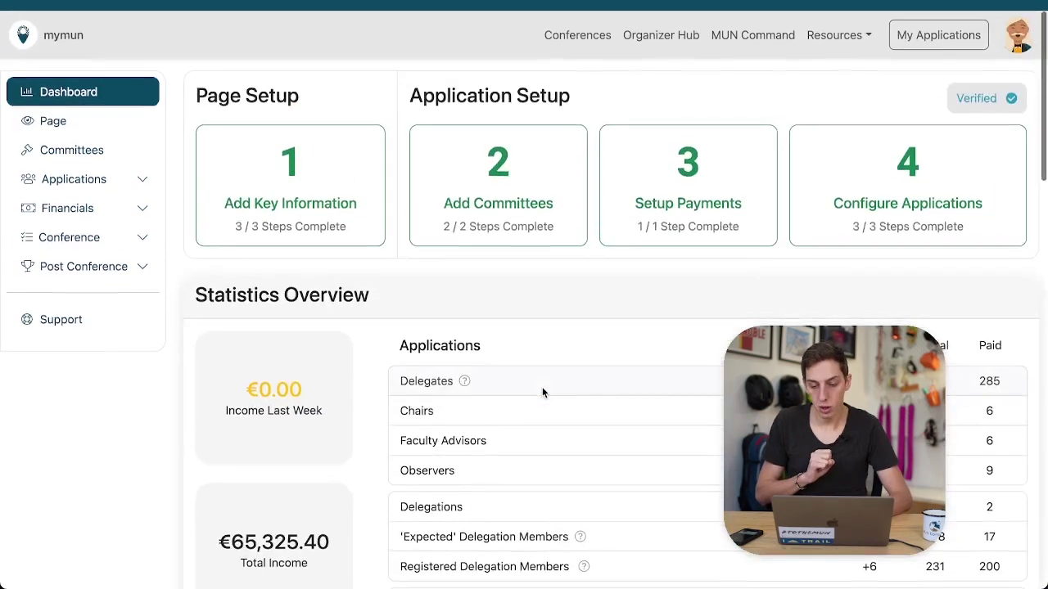
pyautogui.scroll(-1, 541, 392)
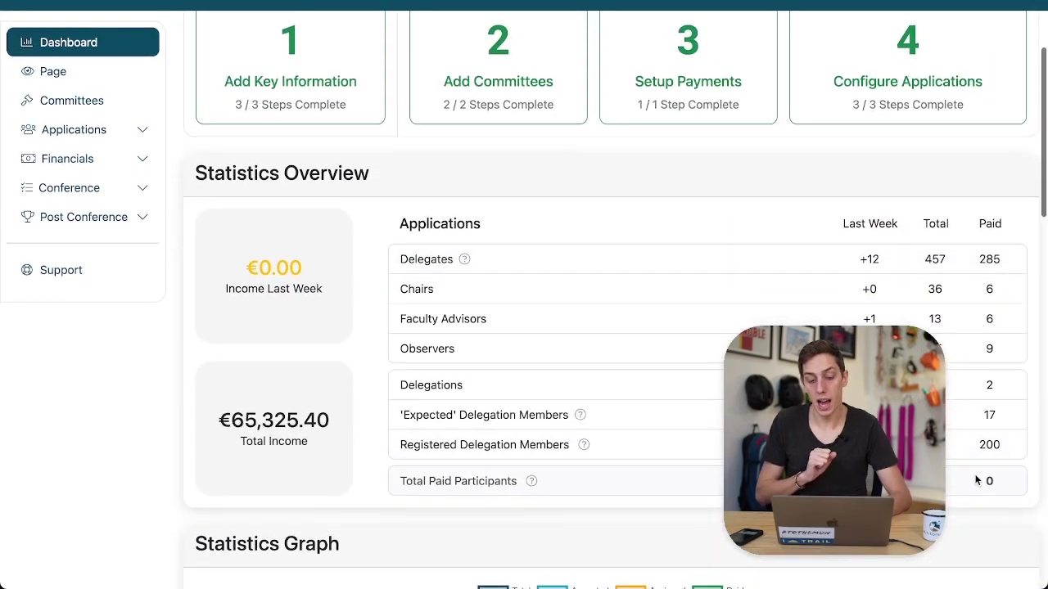
pyautogui.scroll(1, 979, 481)
pyautogui.scroll(2, 980, 443)
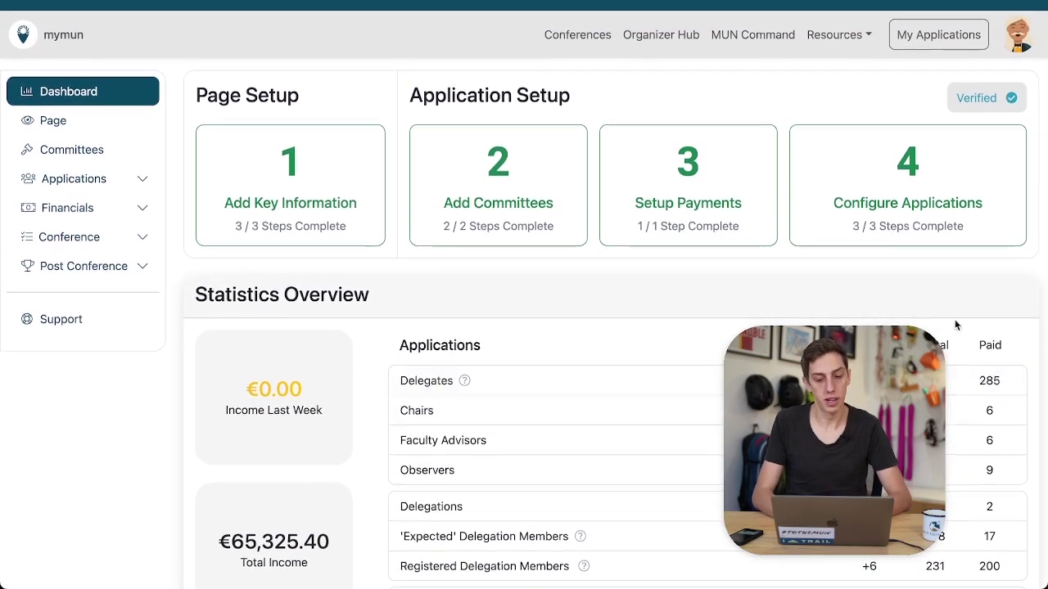
# Open the conference's committees overview and look through the committee cards with their topics and chairs
pyautogui.click(86, 159)
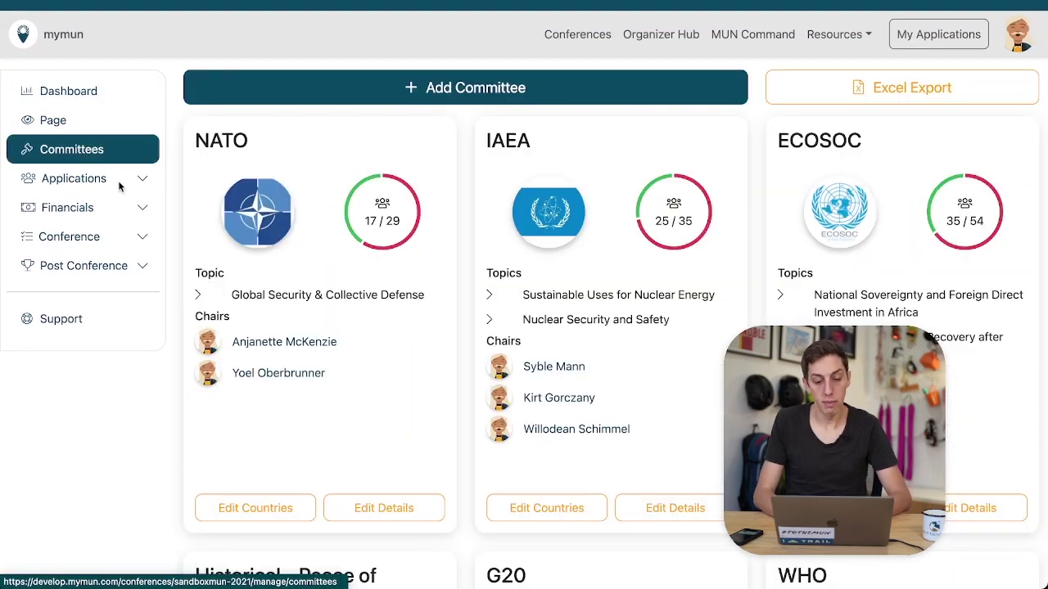
pyautogui.scroll(-5, 380, 260)
pyautogui.scroll(-10, 381, 260)
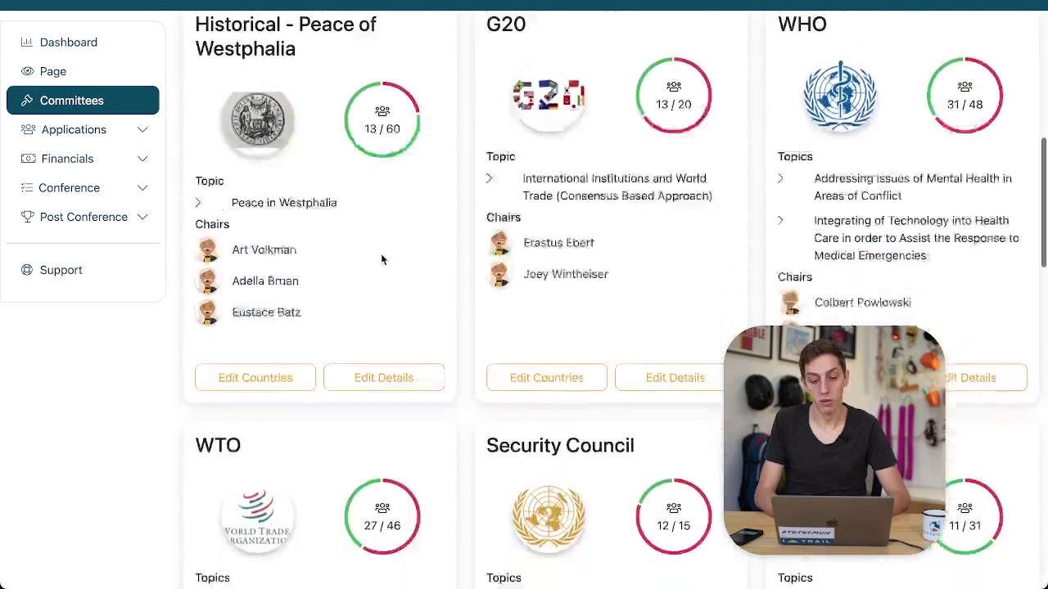
pyautogui.scroll(-2, 381, 260)
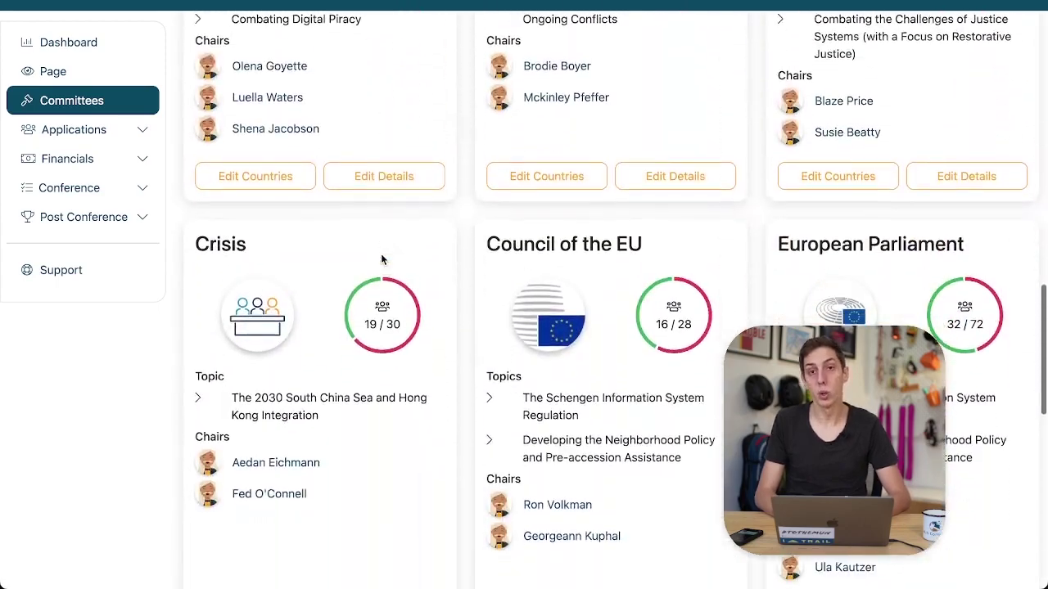
pyautogui.scroll(8, 380, 260)
pyautogui.scroll(7, 381, 259)
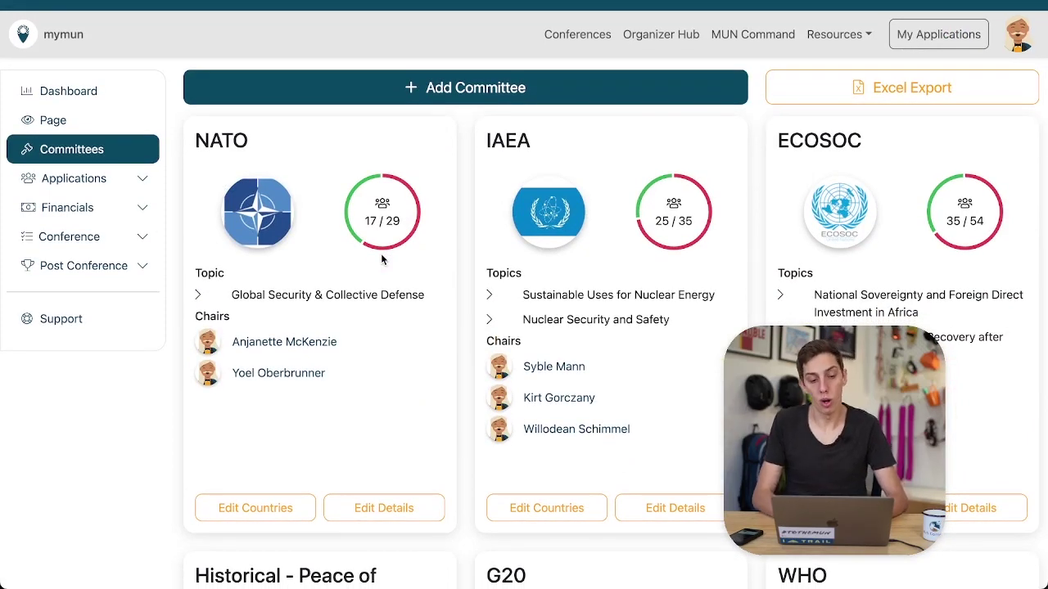
# Open the application settings and review the general options for each participant type, such as dates, motivation letter and assignment preferences
pyautogui.click(131, 182)
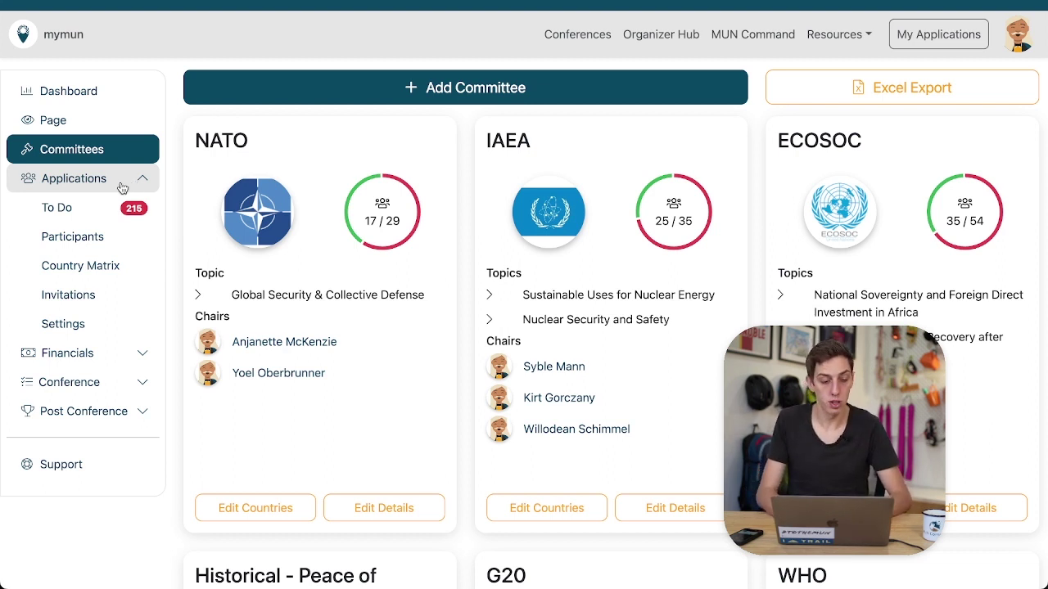
pyautogui.click(94, 332)
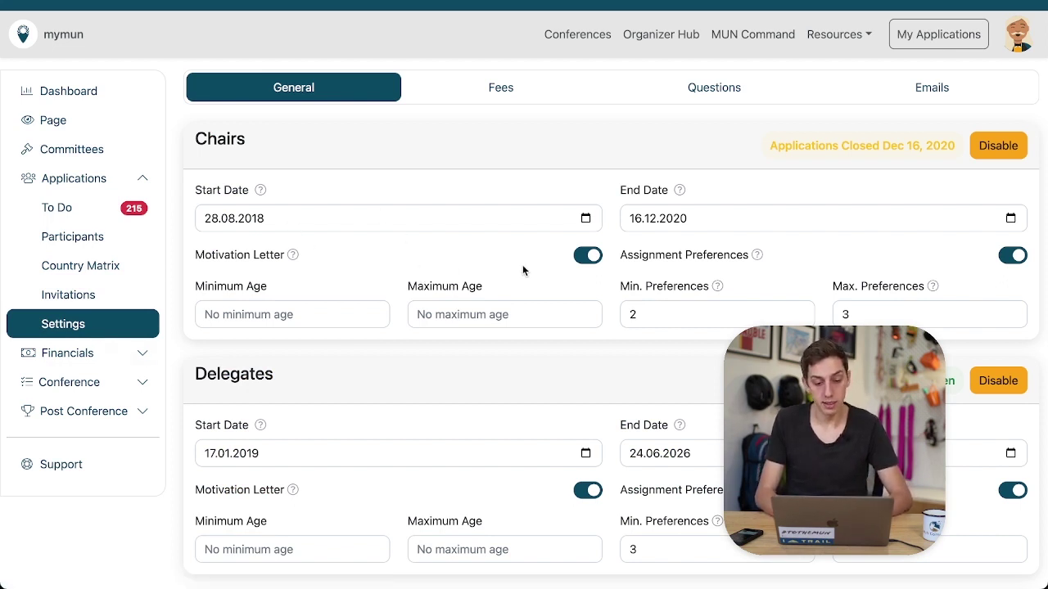
pyautogui.scroll(-1, 523, 271)
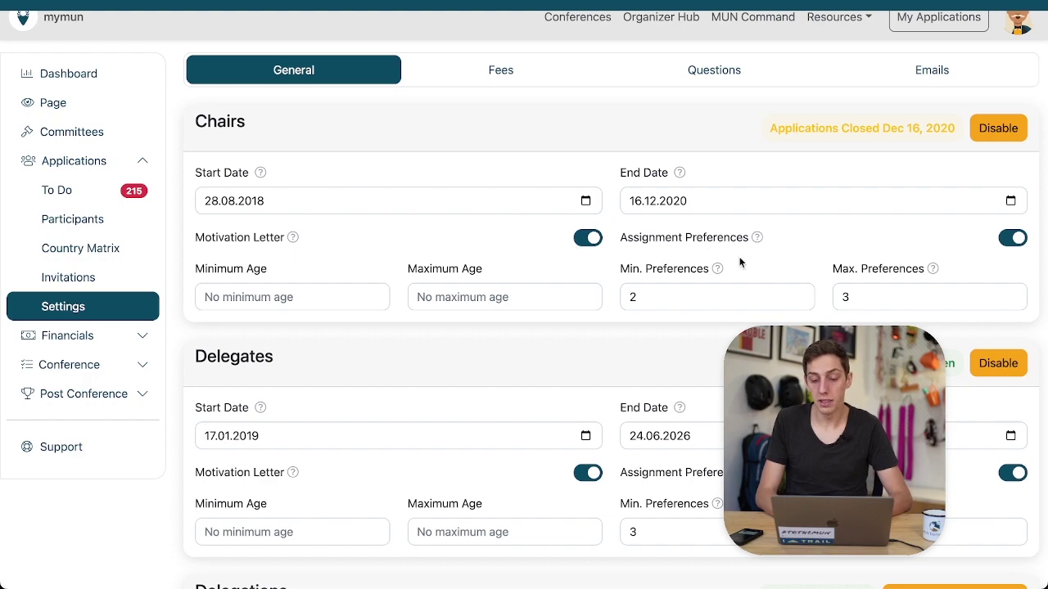
pyautogui.scroll(-5, 777, 262)
pyautogui.scroll(5, 777, 262)
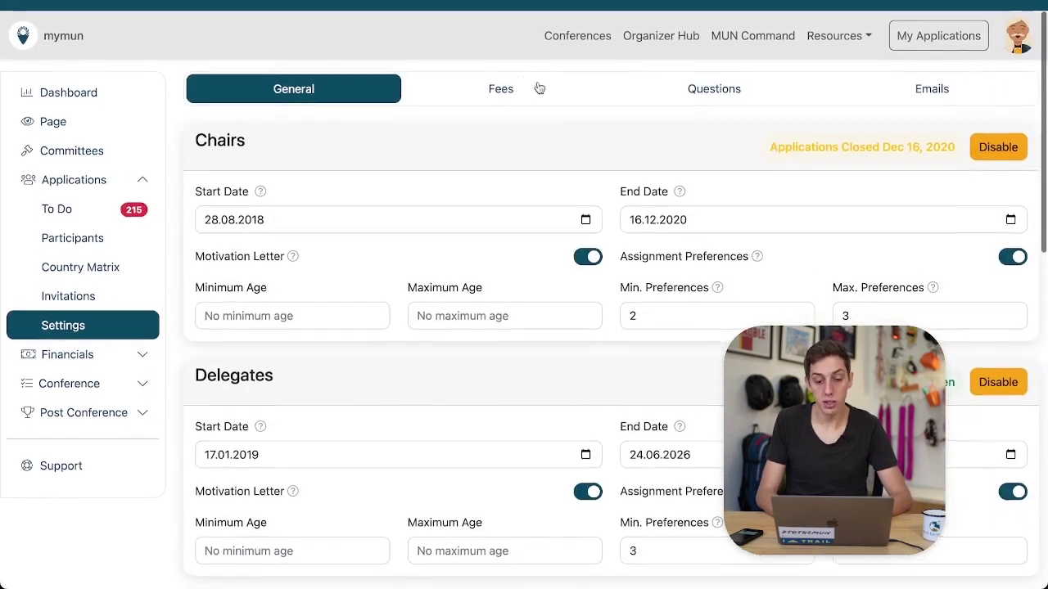
# Open the application fee settings and examine the fees per participant type, additional products and discounts
pyautogui.click(533, 85)
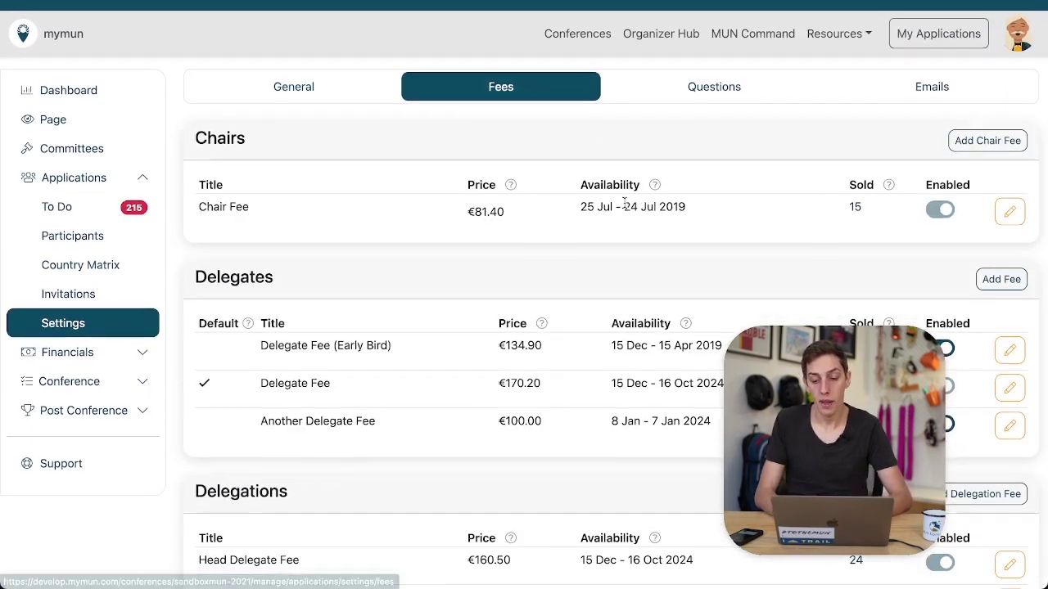
pyautogui.scroll(-1, 606, 180)
pyautogui.scroll(-3, 624, 202)
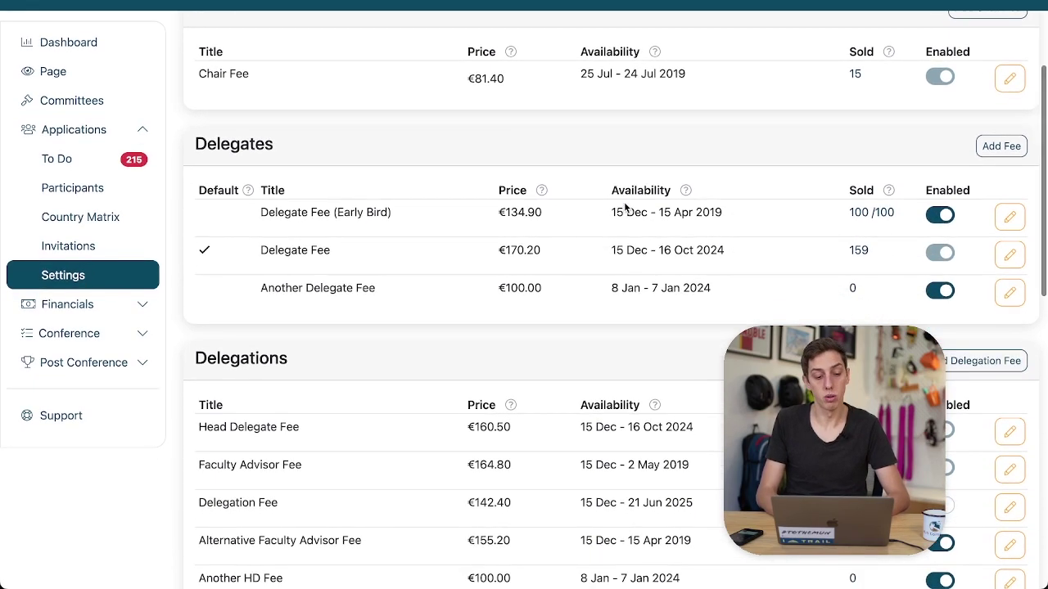
pyautogui.scroll(-2, 624, 203)
pyautogui.scroll(4, 625, 206)
pyautogui.scroll(-12, 625, 206)
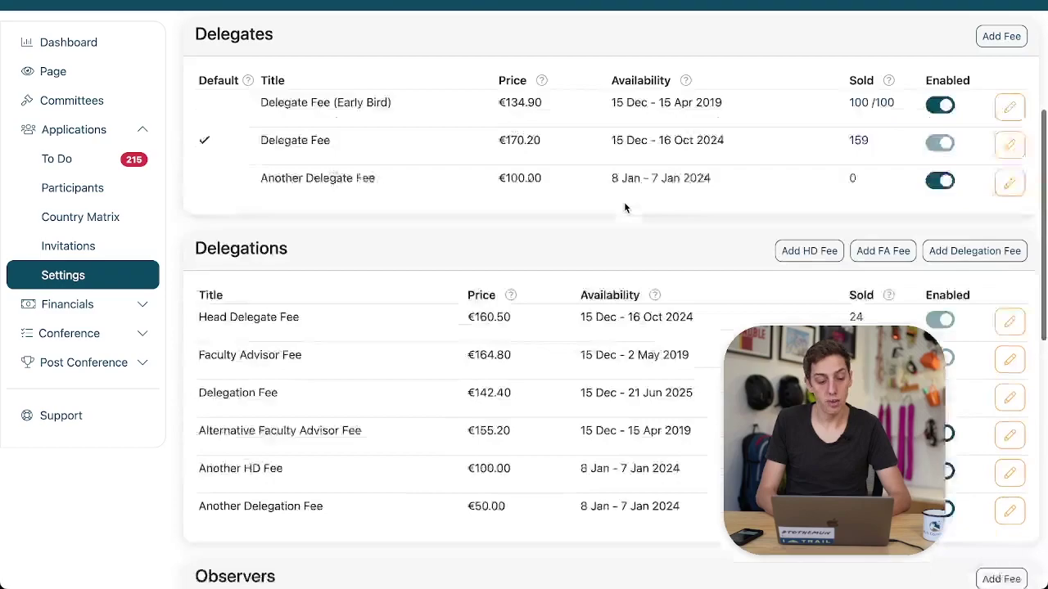
pyautogui.scroll(-2, 624, 201)
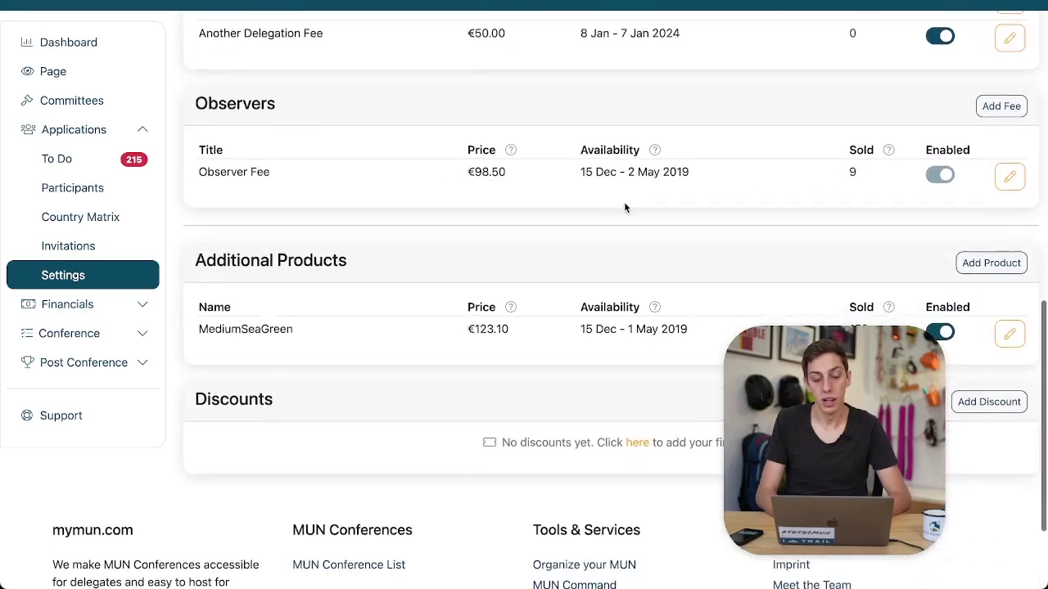
pyautogui.scroll(15, 623, 201)
pyautogui.scroll(-15, 623, 202)
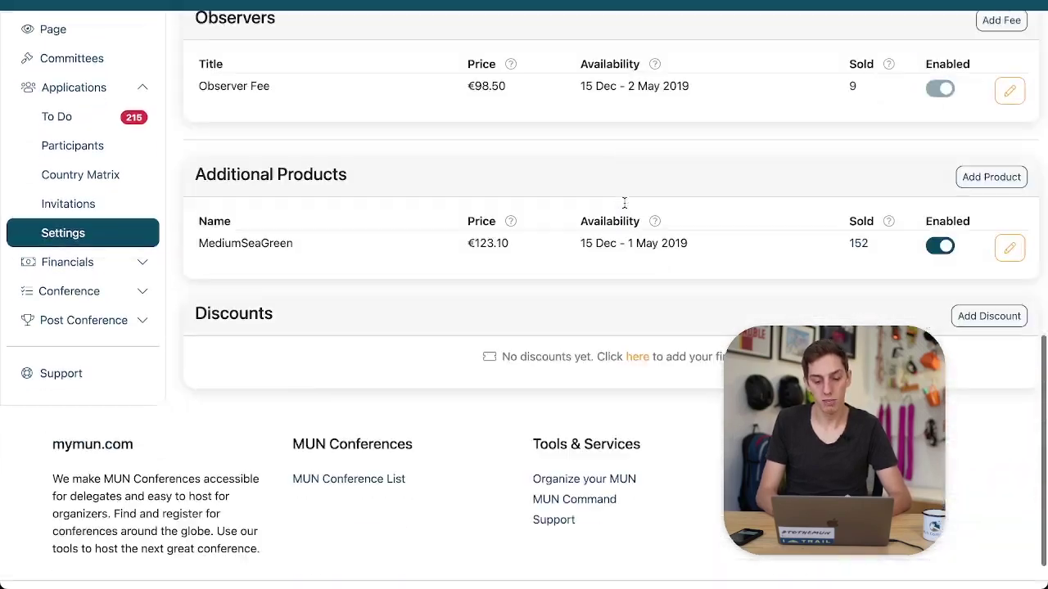
pyautogui.scroll(17, 623, 201)
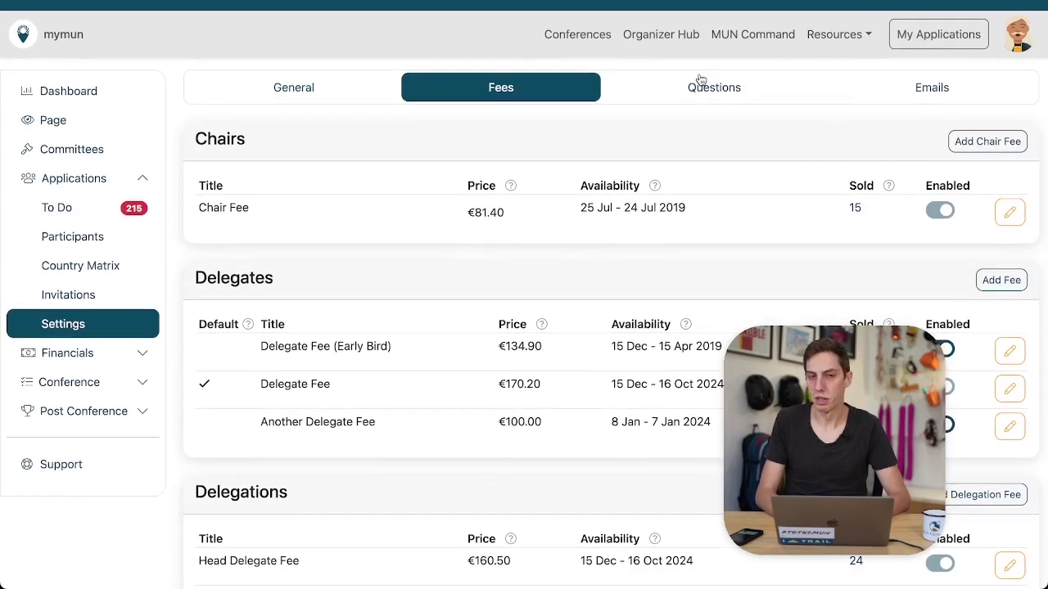
# Open the application question settings and review the information collected from everyone and the questions for chairs and other participants
pyautogui.click(701, 81)
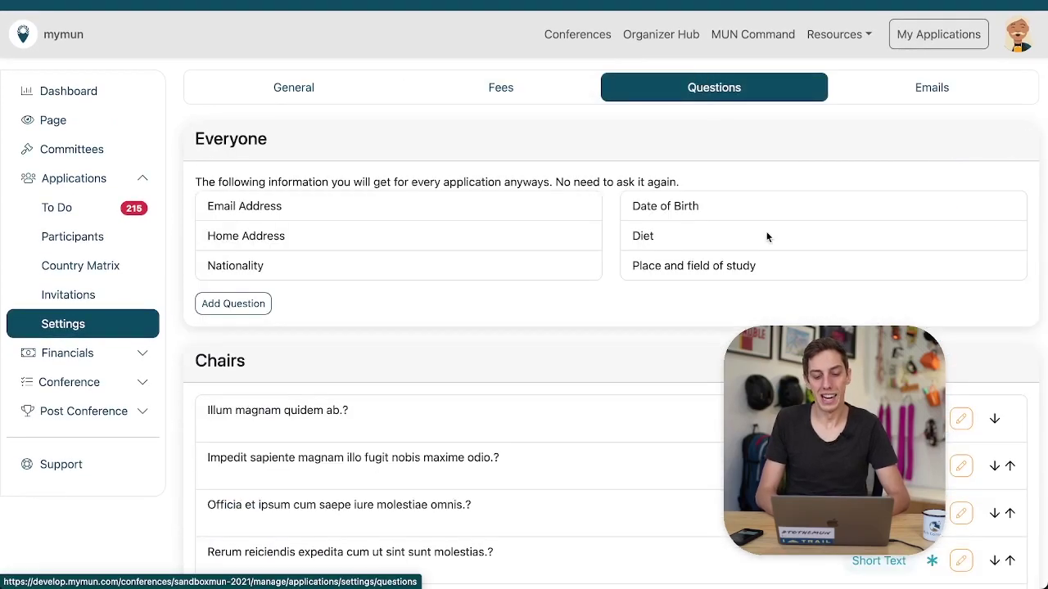
pyautogui.scroll(-3, 777, 270)
pyautogui.scroll(3, 778, 274)
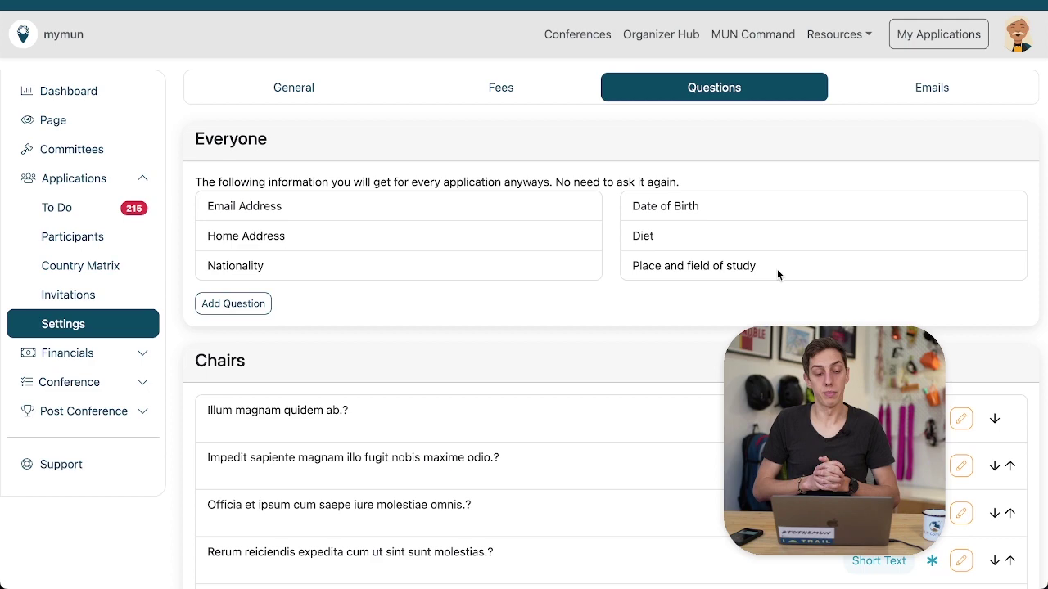
pyautogui.scroll(-1, 777, 268)
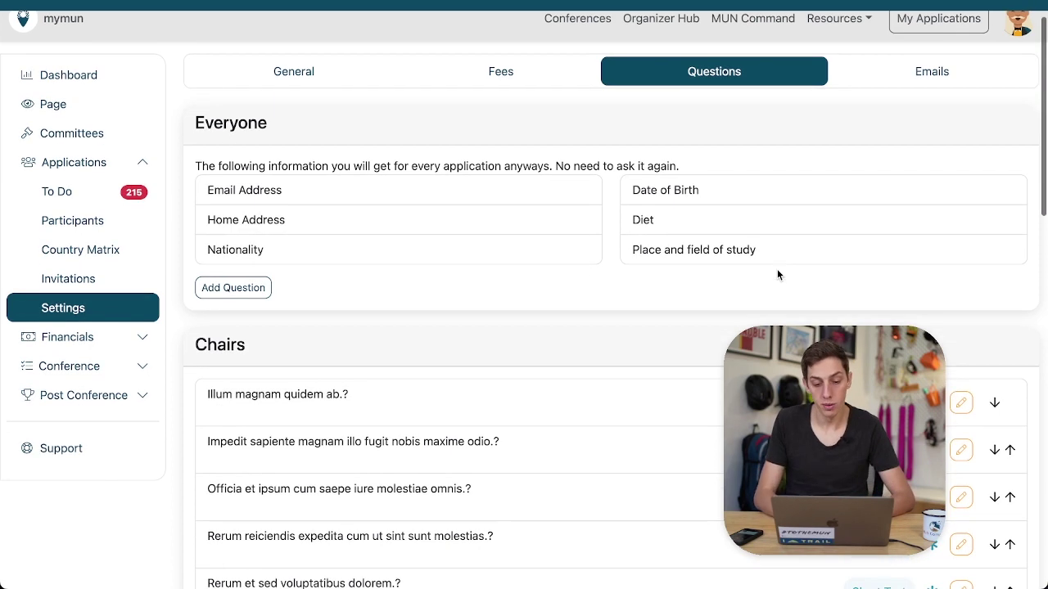
pyautogui.scroll(1, 777, 269)
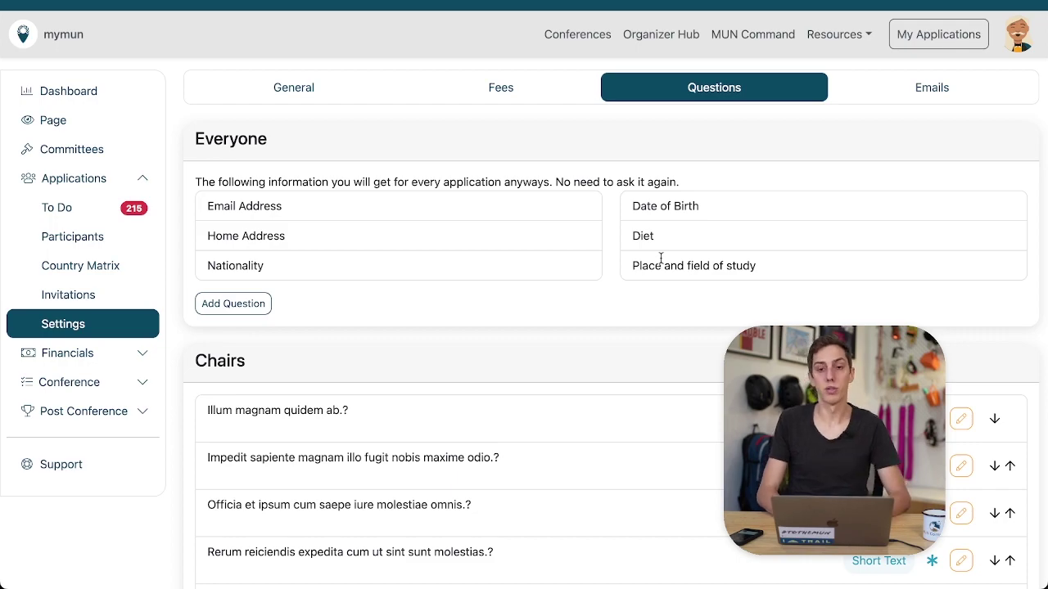
pyautogui.scroll(-15, 687, 307)
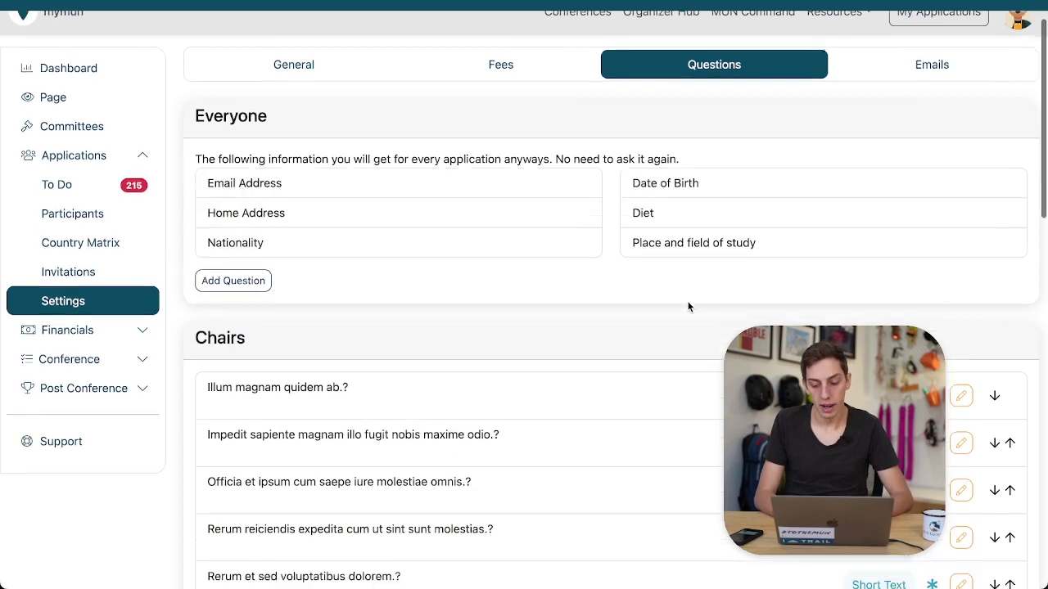
pyautogui.scroll(15, 688, 320)
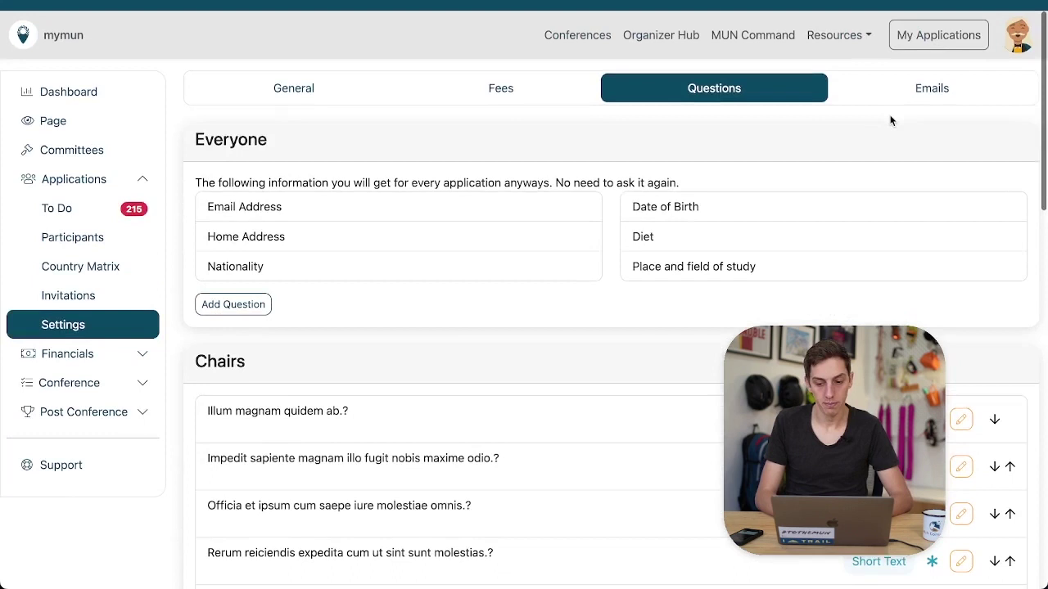
# Open the application email settings and look through the customizable notification texts, including Application Submitted and Application Accepted
pyautogui.click(898, 98)
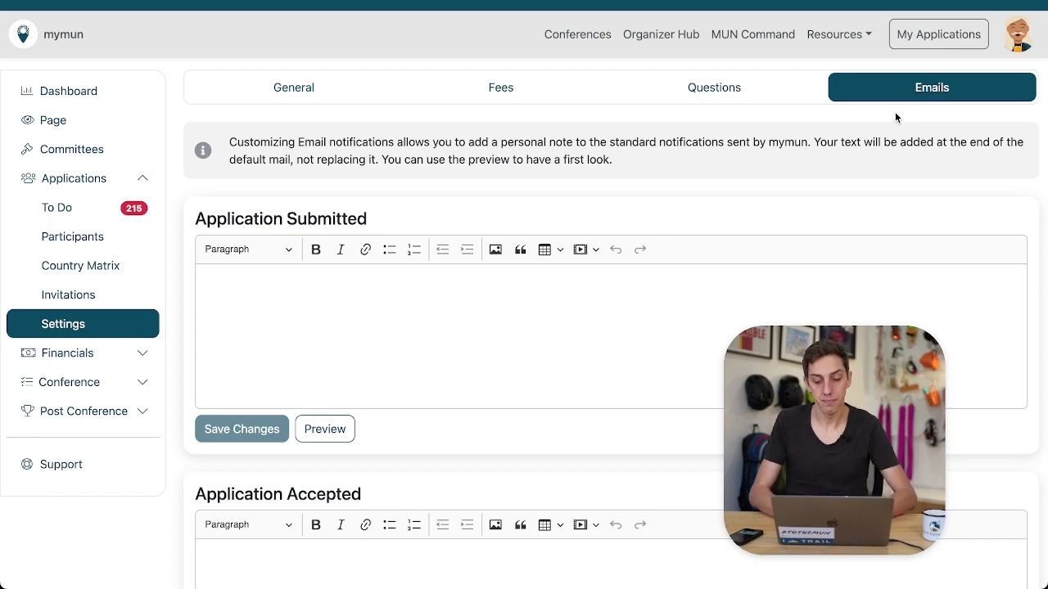
pyautogui.scroll(-3, 847, 294)
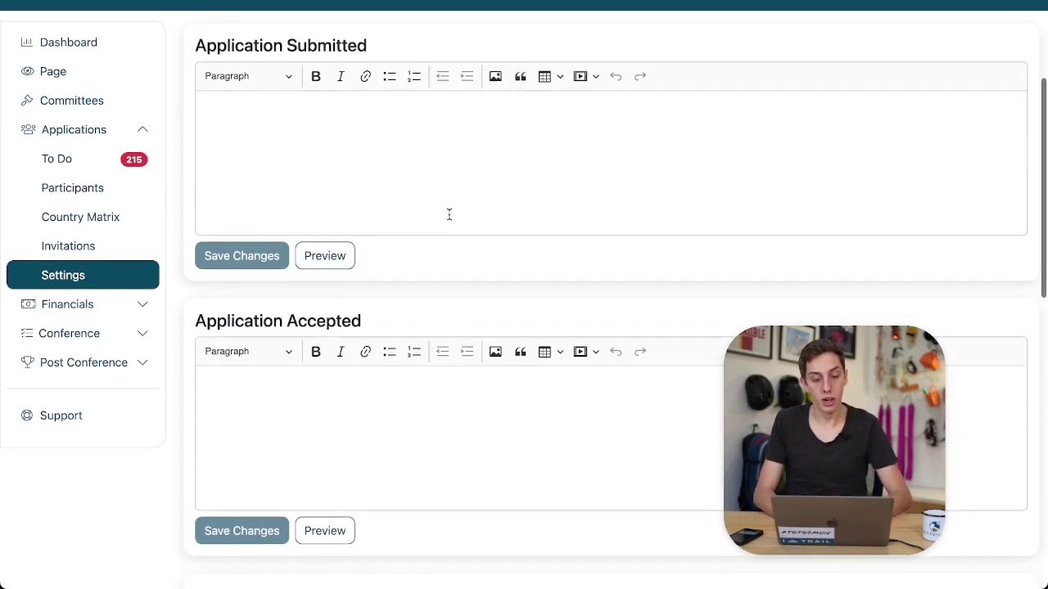
pyautogui.scroll(-7, 447, 212)
pyautogui.scroll(10, 458, 280)
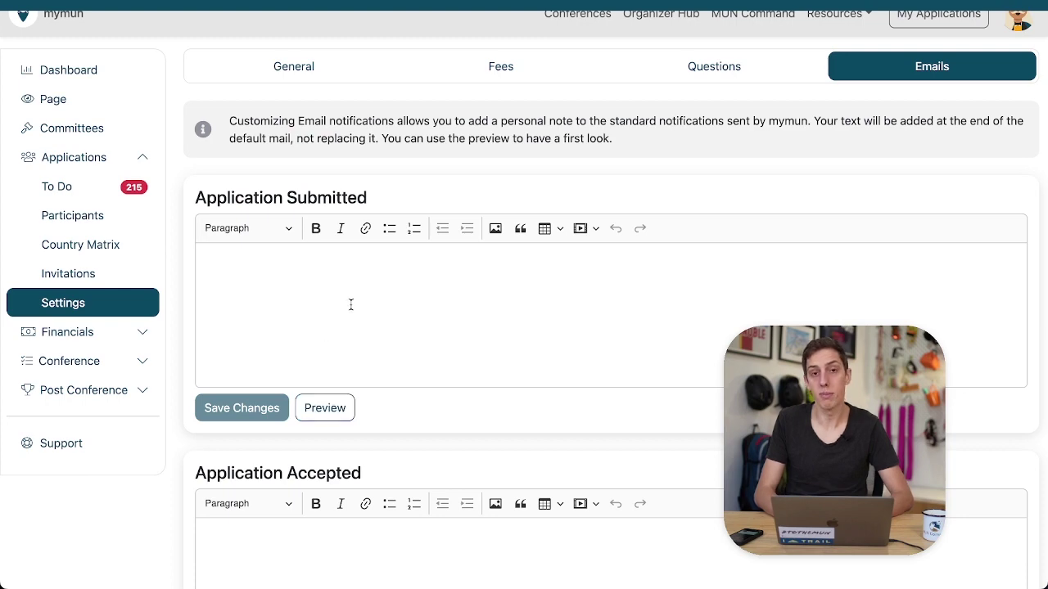
pyautogui.scroll(-3, 350, 305)
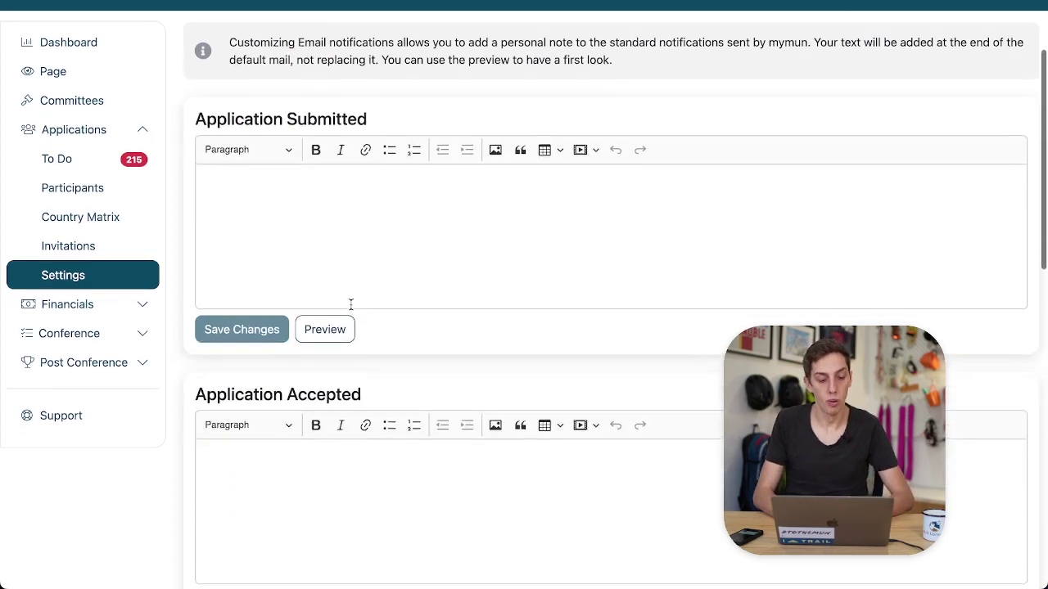
# Open the list of participants and look through the applications with their roles, assignments and payment status
pyautogui.scroll(4, 350, 305)
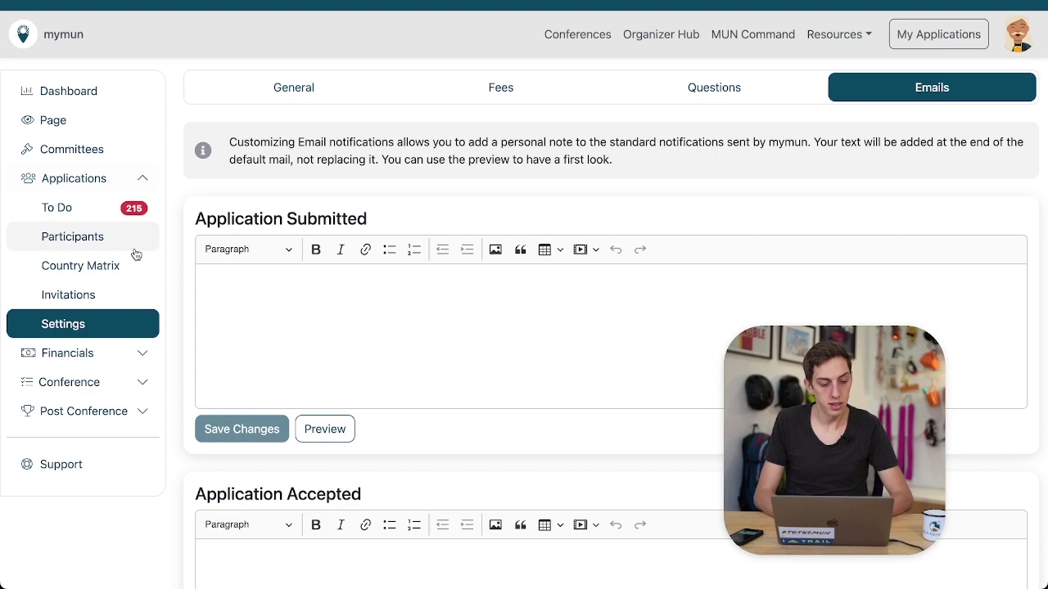
pyautogui.click(95, 239)
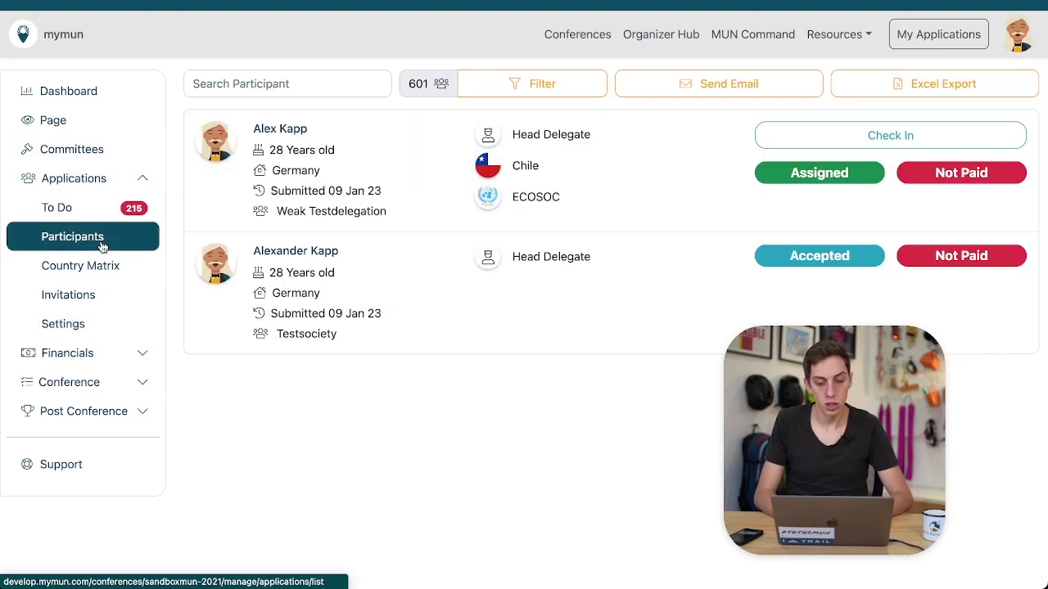
pyautogui.scroll(-5, 442, 160)
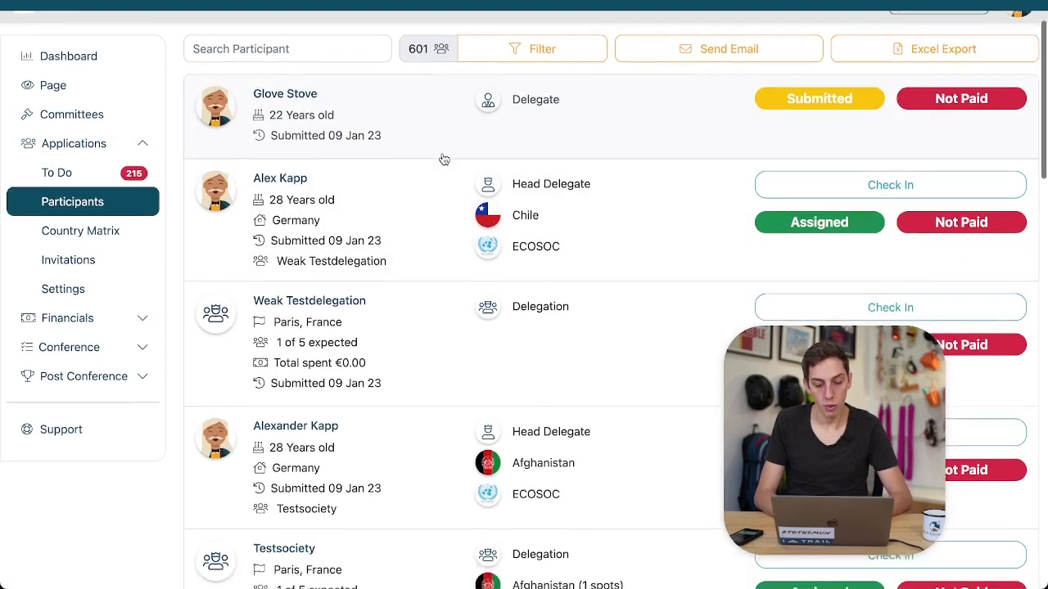
pyautogui.scroll(-12, 445, 197)
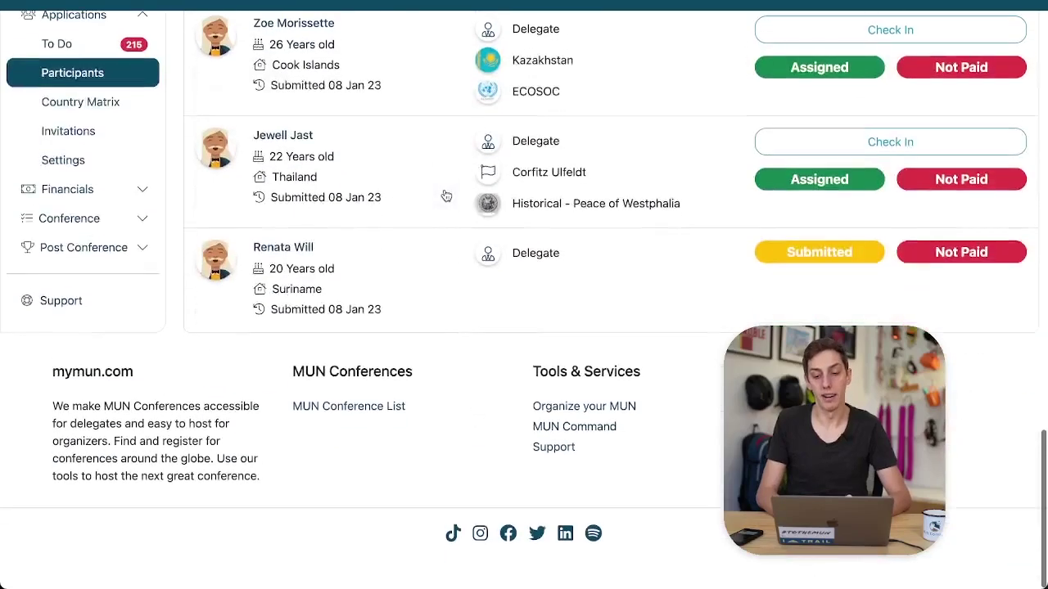
pyautogui.scroll(15, 456, 356)
# Open the application of the head delegate assigned to Chile in ECOSOC, review its overview, assignment and payment details, and close it
pyautogui.click(379, 285)
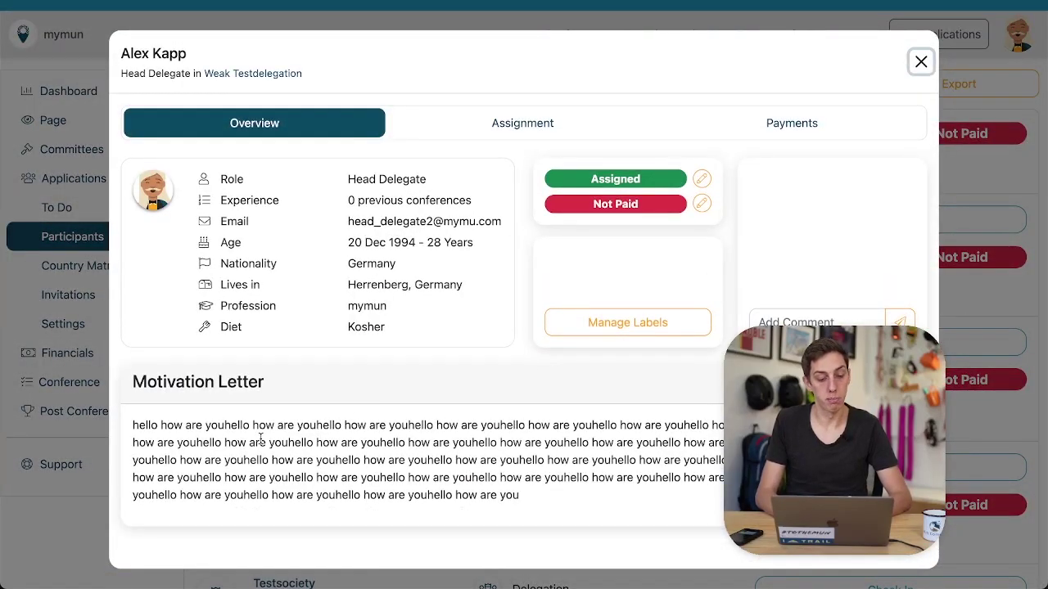
pyautogui.click(512, 138)
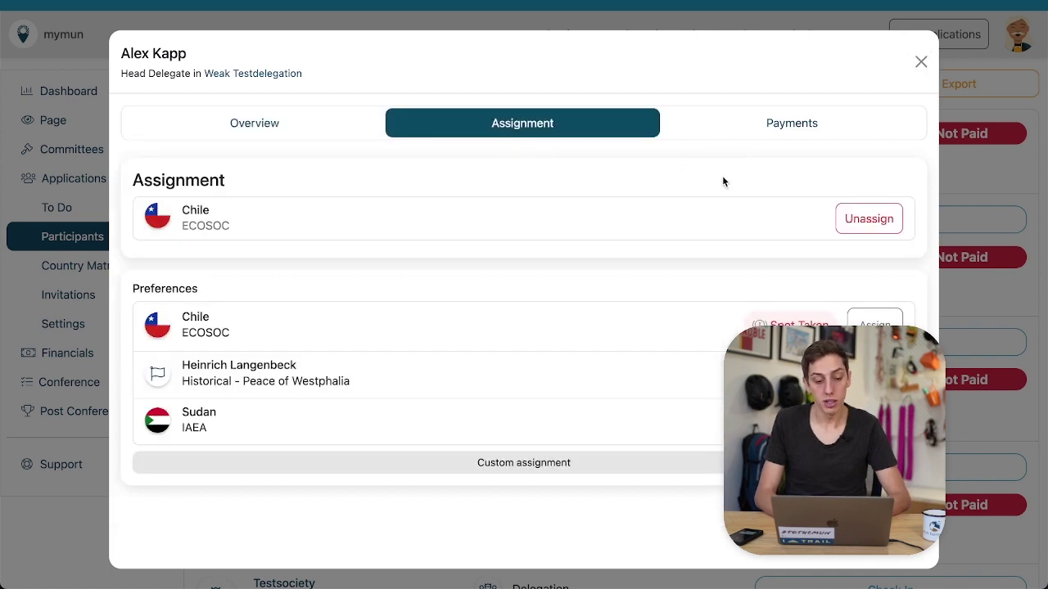
pyautogui.click(771, 126)
pyautogui.scroll(-5, 700, 237)
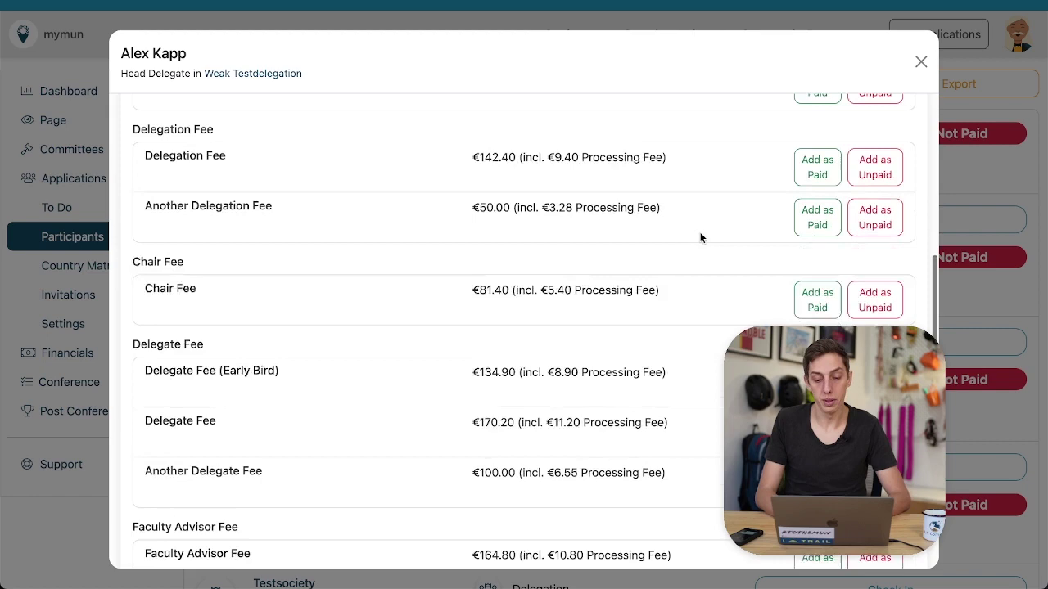
pyautogui.scroll(5, 700, 237)
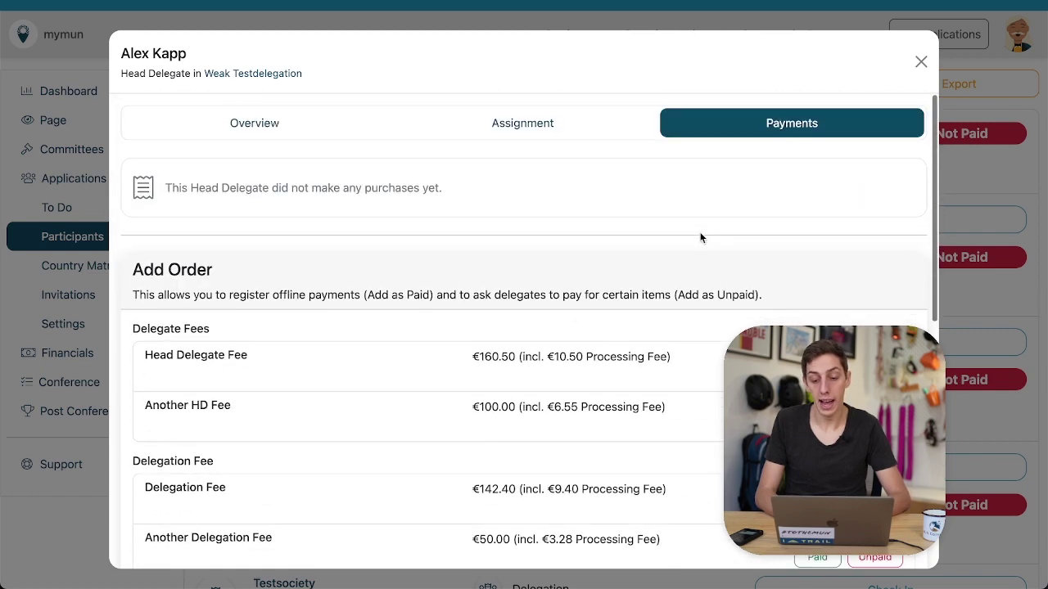
pyautogui.click(547, 130)
pyautogui.click(289, 129)
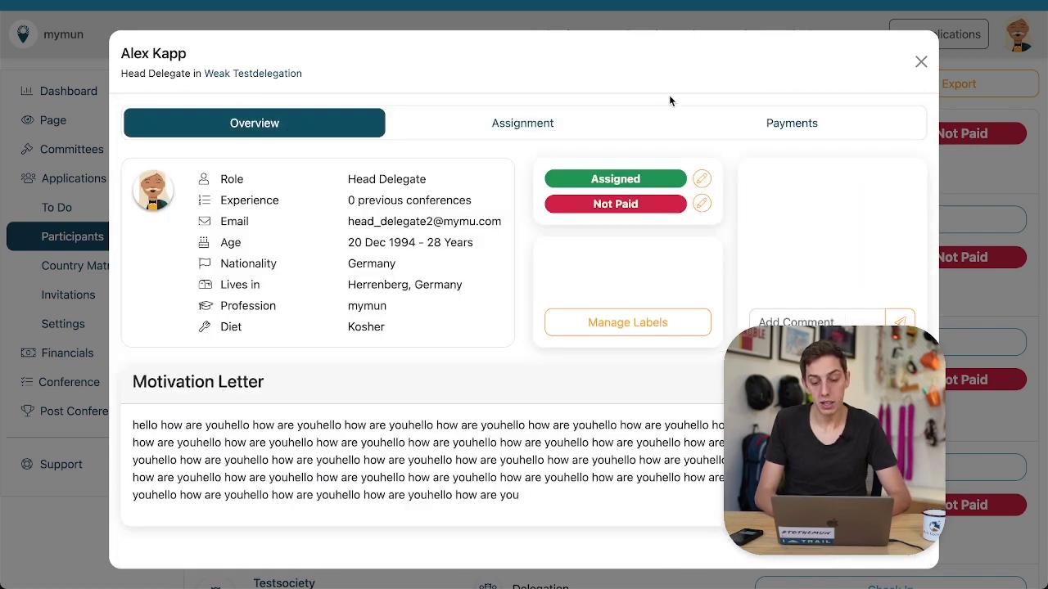
pyautogui.click(921, 61)
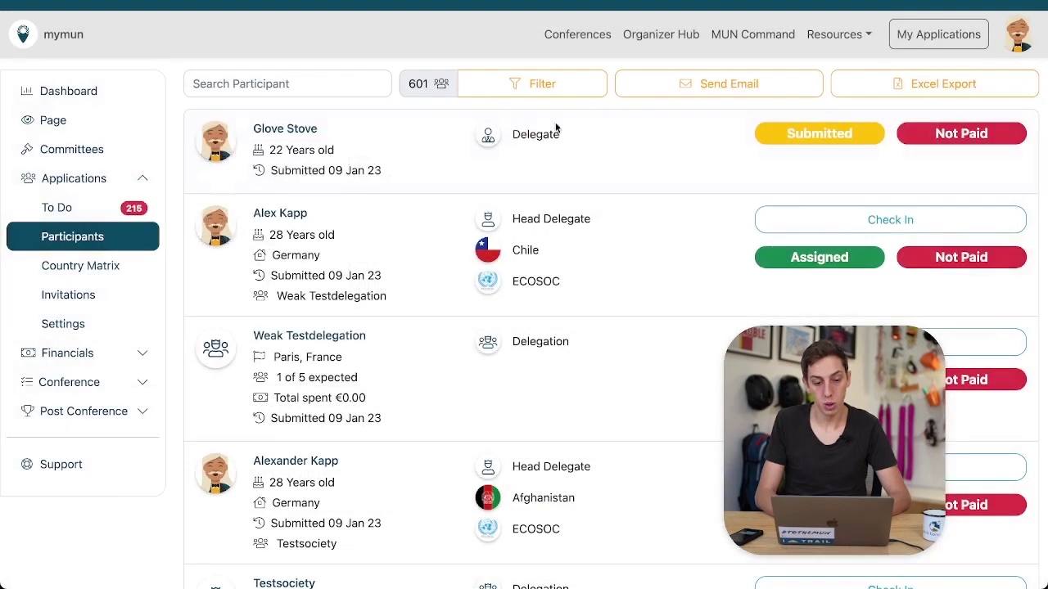
# Reopen the Chile head delegate's application to check the linked Weak Testdelegation, and return to the participant list
pyautogui.click(354, 283)
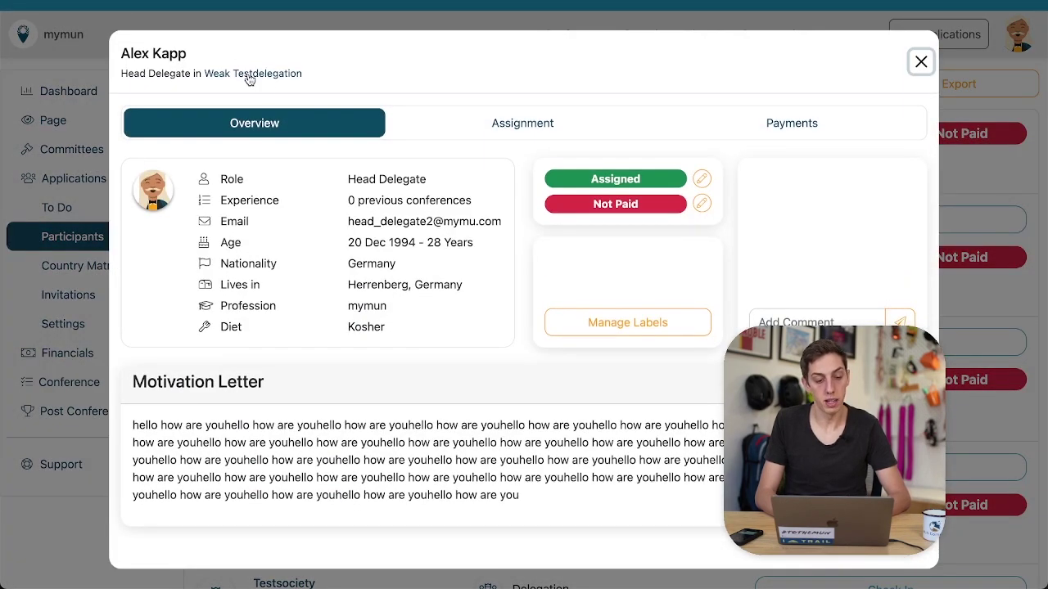
pyautogui.click(912, 72)
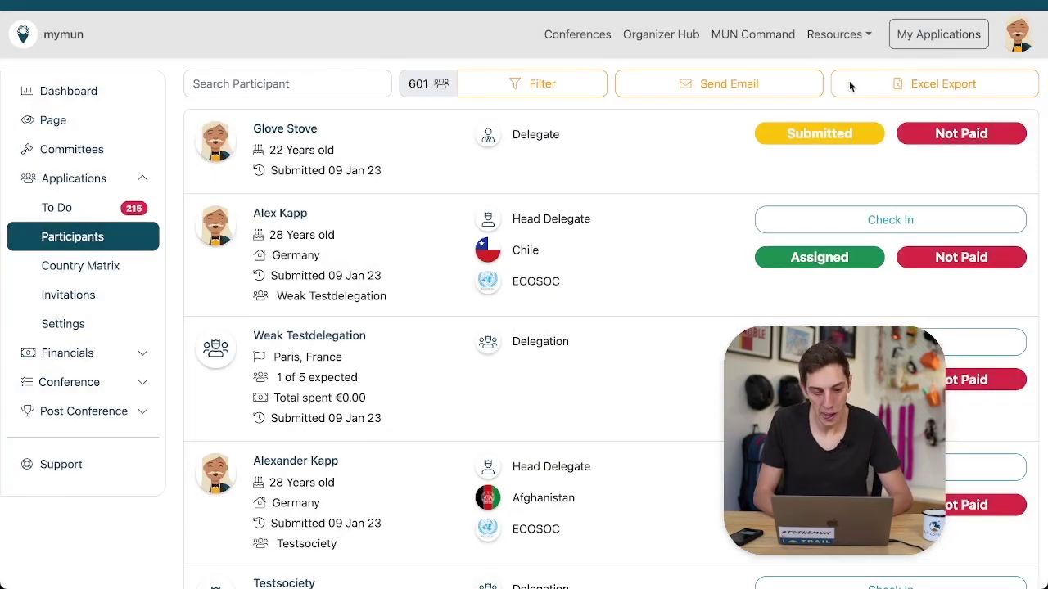
pyautogui.scroll(-6, 327, 271)
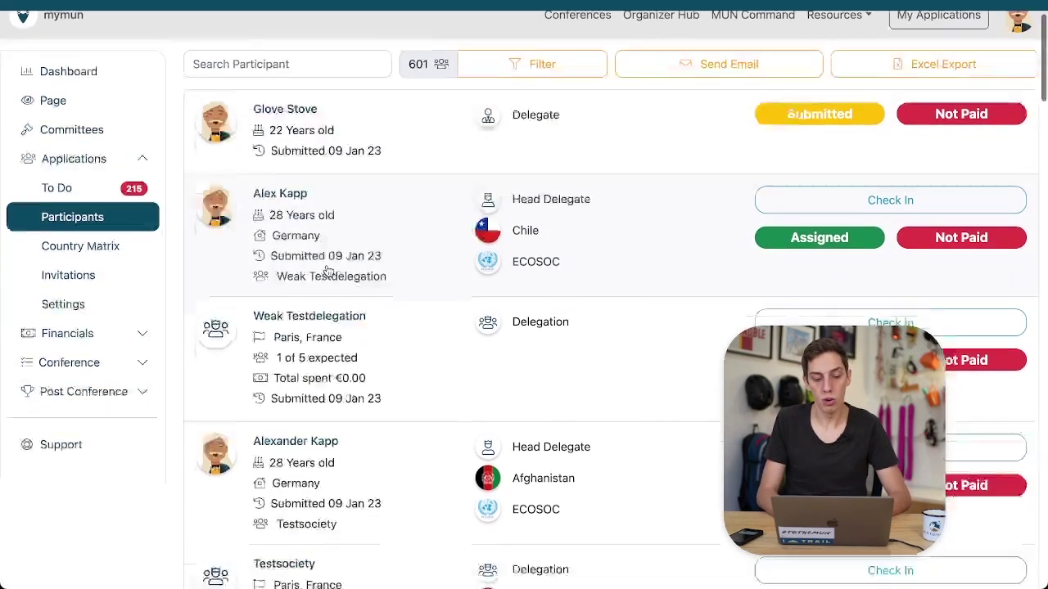
pyautogui.scroll(6, 327, 271)
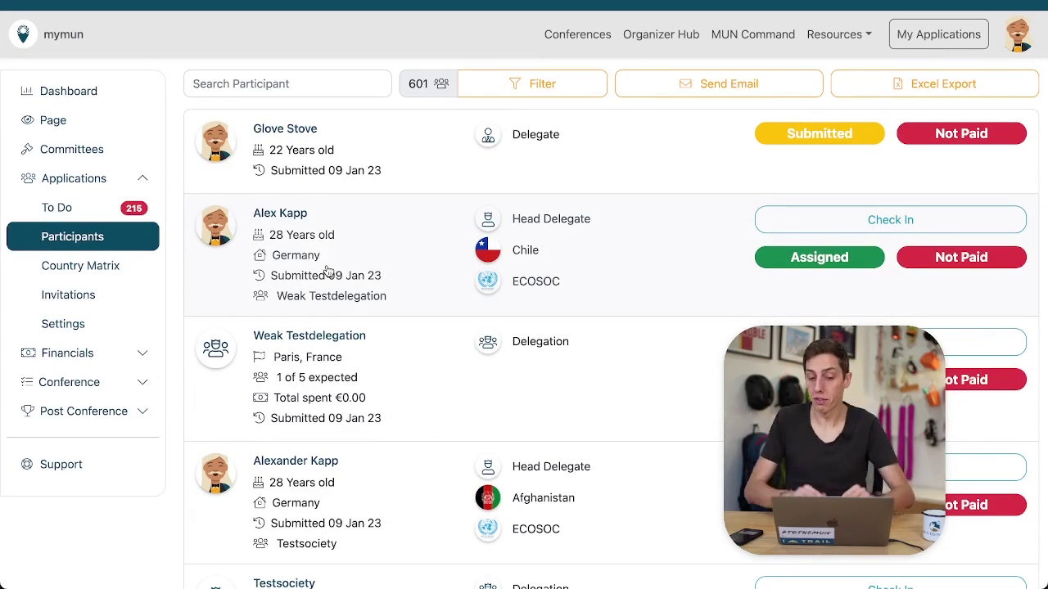
# Open the participant filters and exclude the Assigned, Accepted and Submitted statuses, keeping only Checked In
pyautogui.click(502, 92)
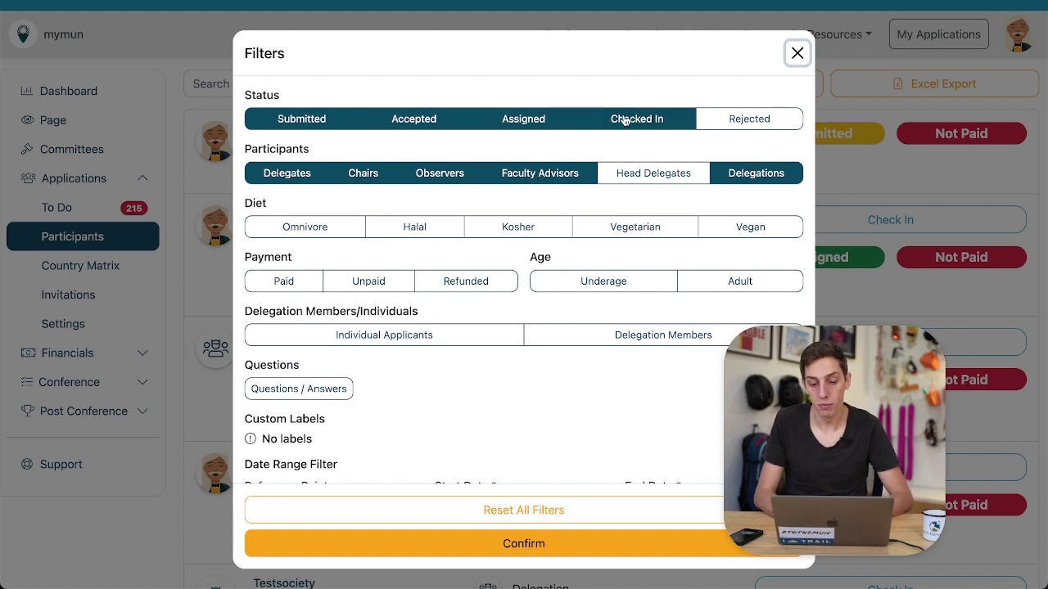
pyautogui.click(530, 123)
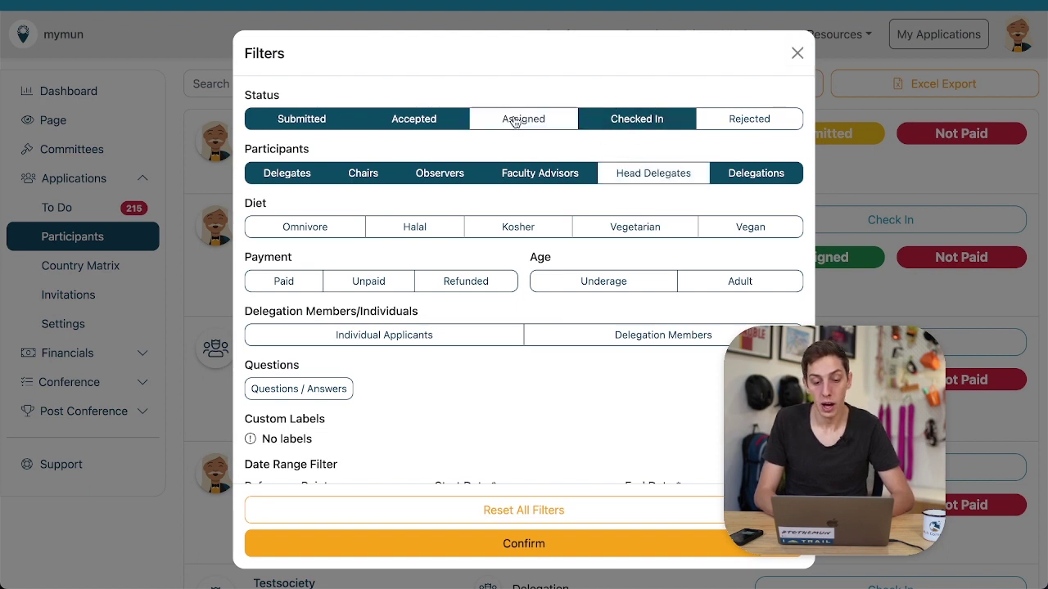
pyautogui.click(413, 122)
pyautogui.click(293, 128)
pyautogui.click(303, 181)
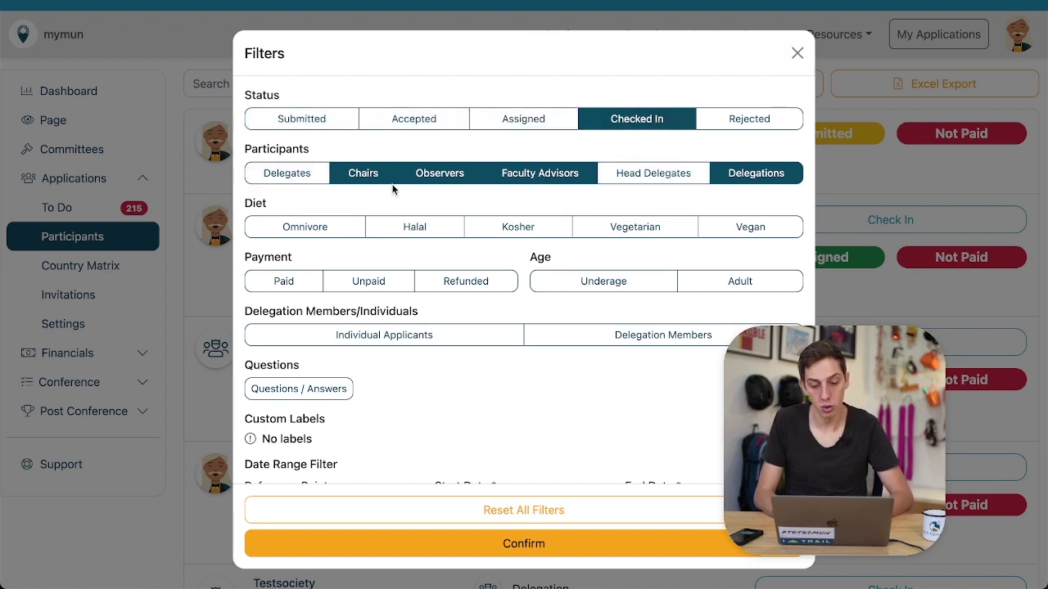
pyautogui.click(449, 182)
pyautogui.click(362, 174)
pyautogui.click(287, 174)
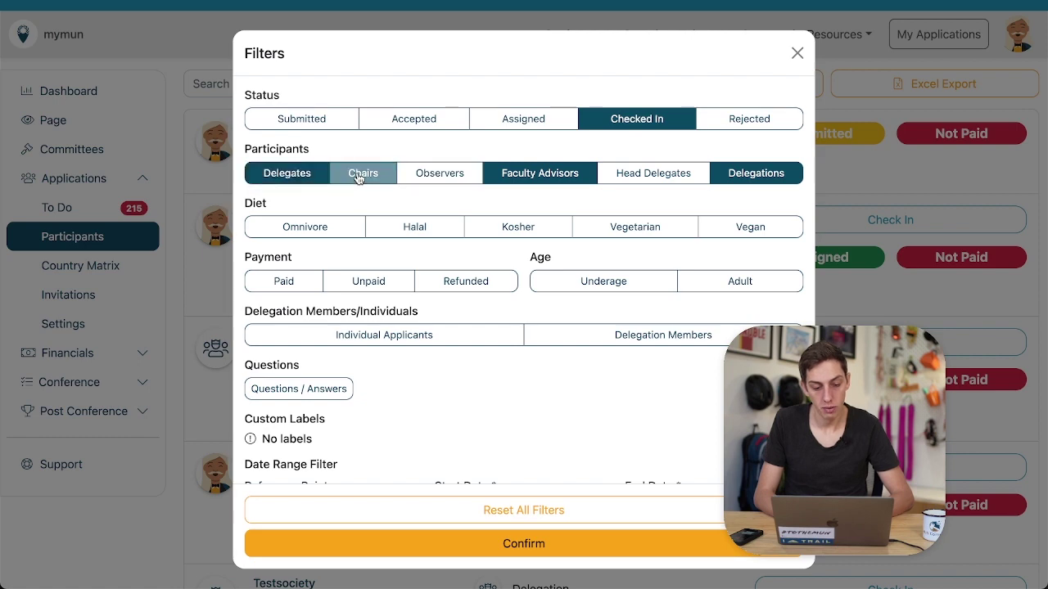
pyautogui.click(363, 174)
pyautogui.click(451, 176)
# Include Head Delegates in the participant types and apply the filter to the list
pyautogui.click(620, 174)
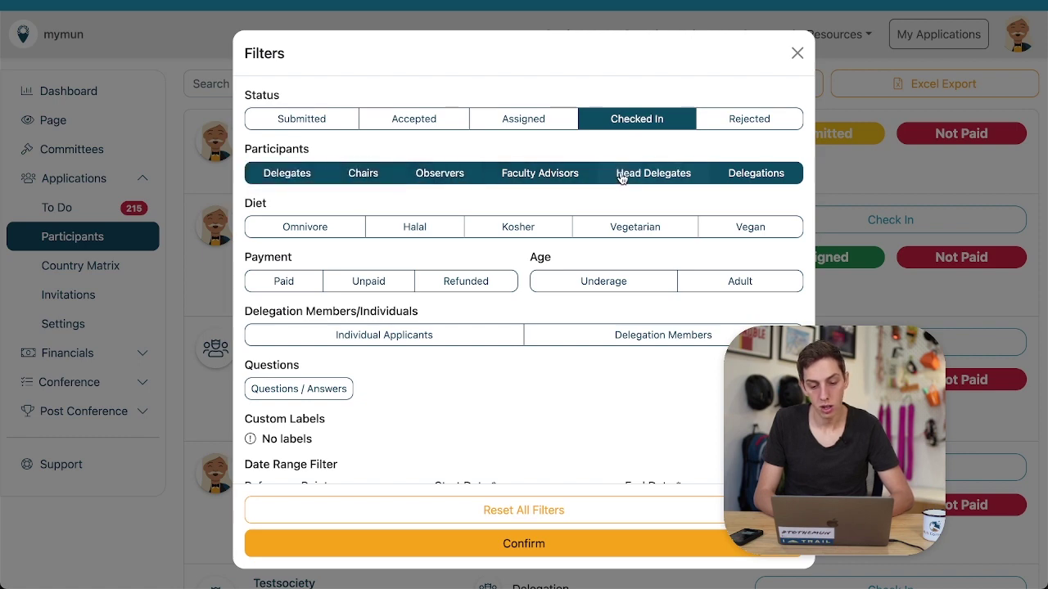
pyautogui.click(554, 547)
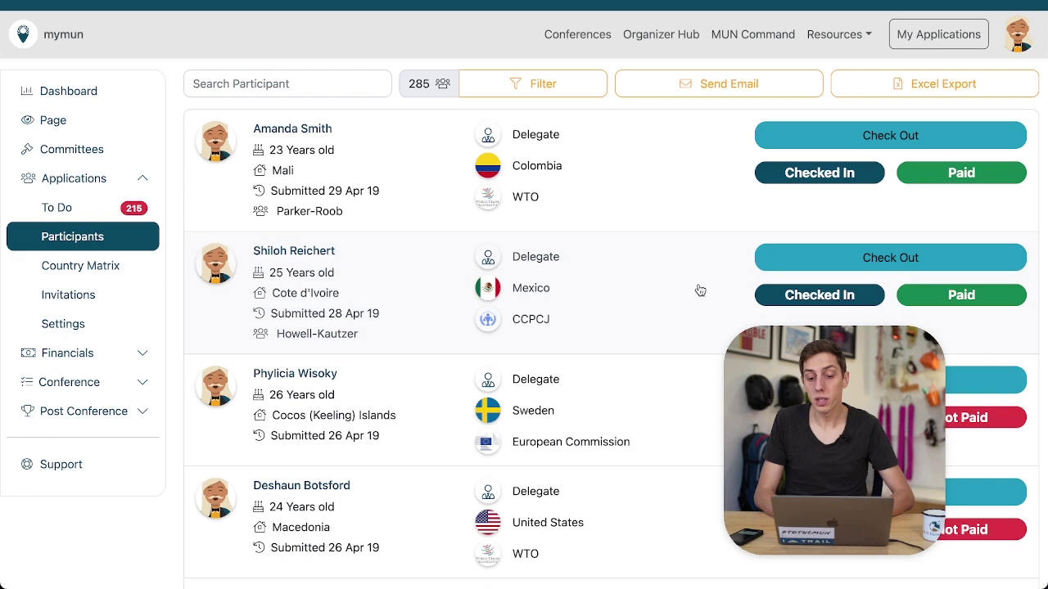
# Open the email form for the filtered participants, review the message fields and recipients, and return to the list
pyautogui.click(709, 95)
pyautogui.scroll(-5, 622, 218)
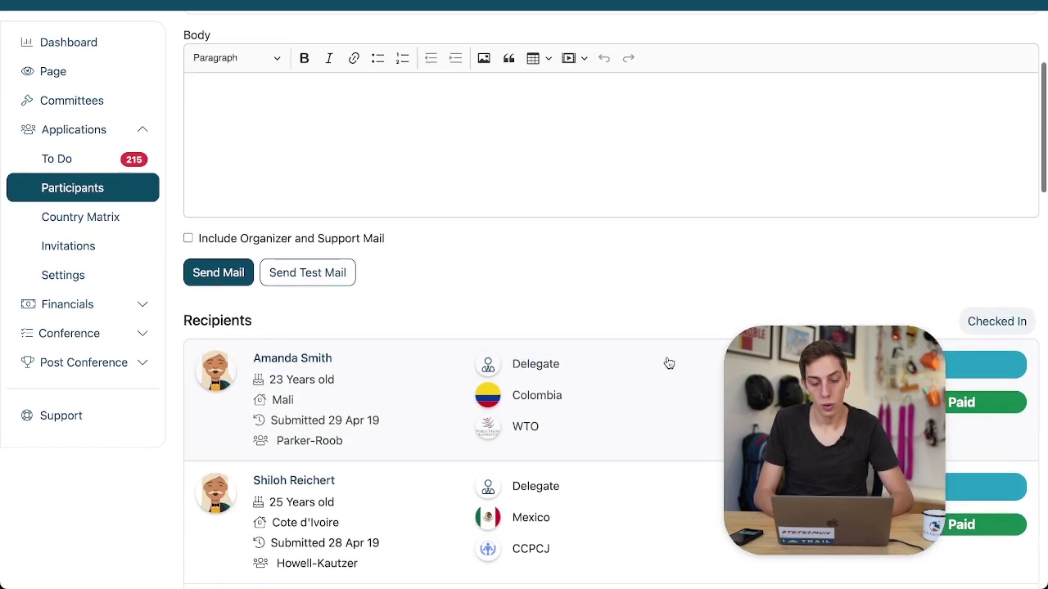
pyautogui.scroll(-1, 671, 363)
pyautogui.scroll(6, 431, 281)
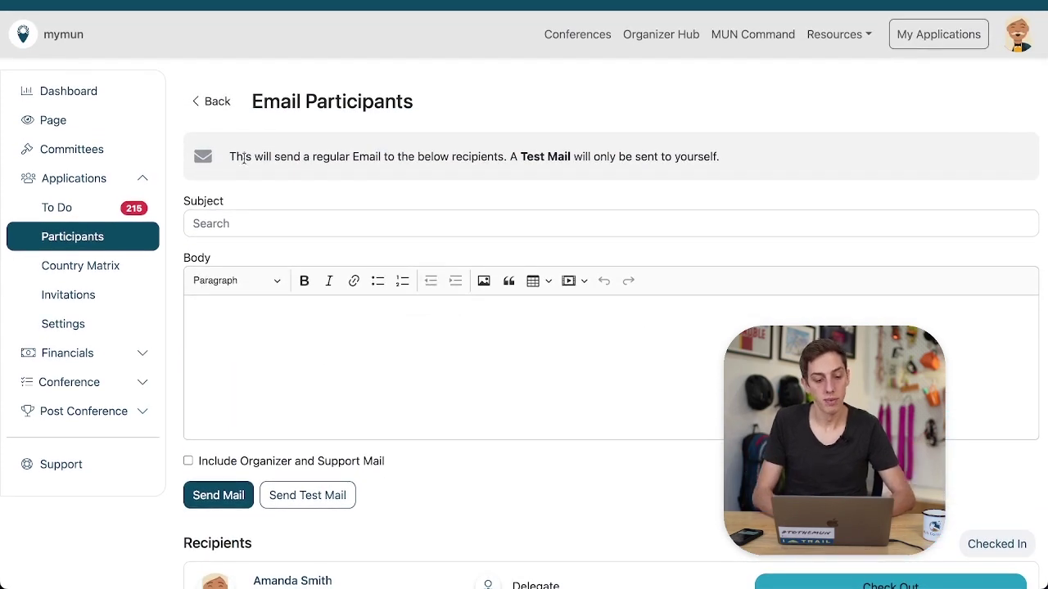
pyautogui.click(218, 103)
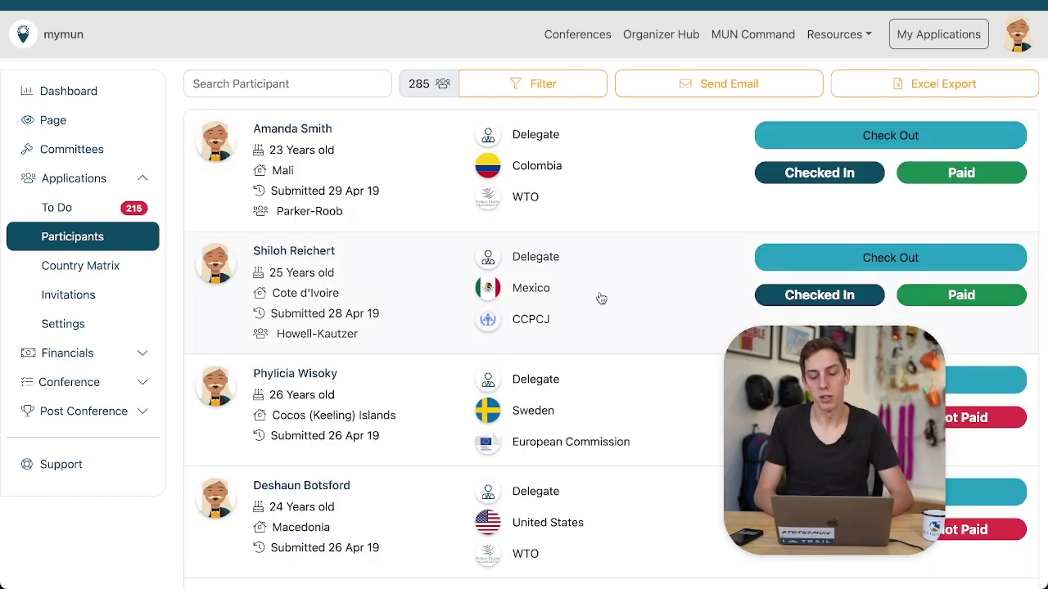
# Look through the filtered participant list and open the country matrix of the conference
pyautogui.scroll(-10, 601, 298)
pyautogui.scroll(10, 601, 298)
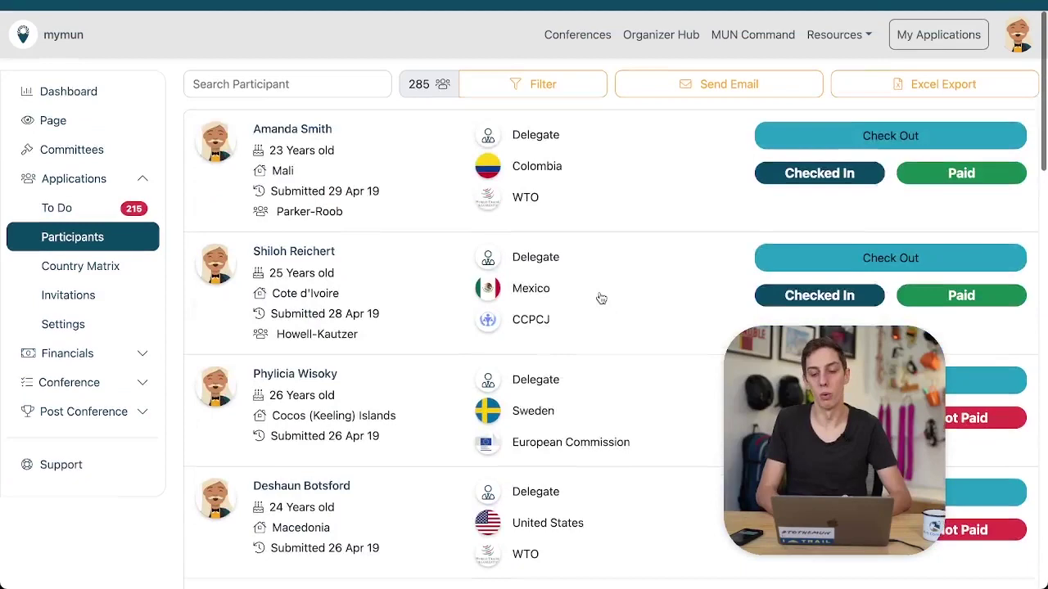
pyautogui.click(111, 270)
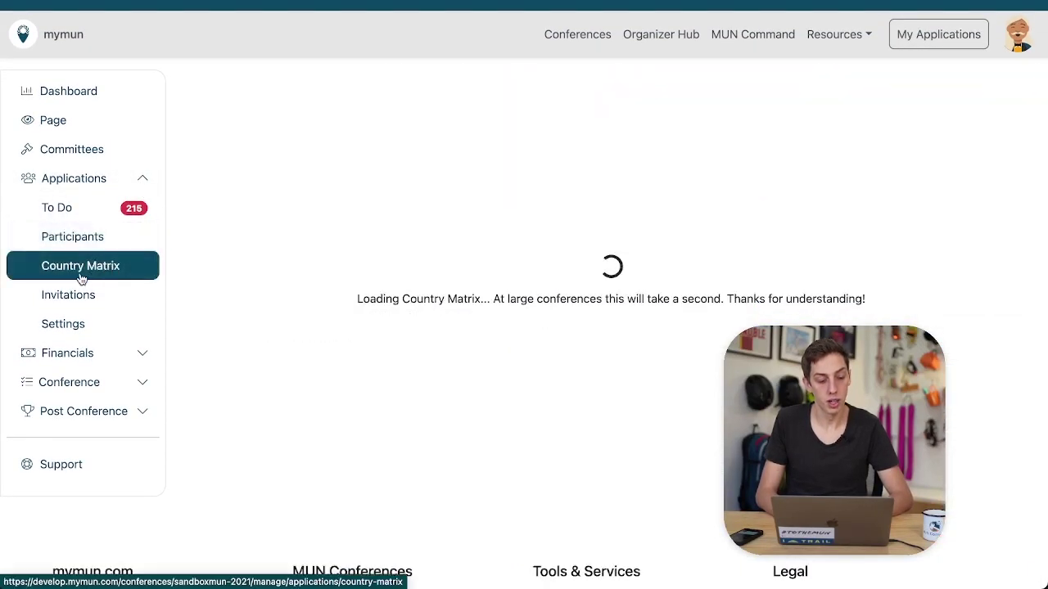
# Open the application to-do list and accept the submitted application of the delegate from Suriname
pyautogui.click(73, 209)
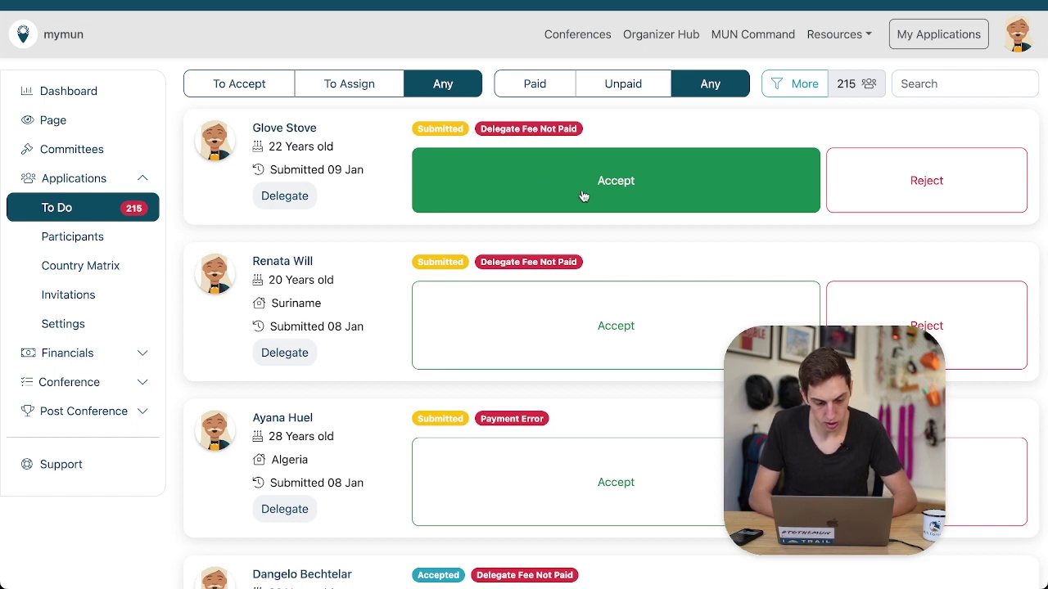
pyautogui.scroll(-1, 582, 196)
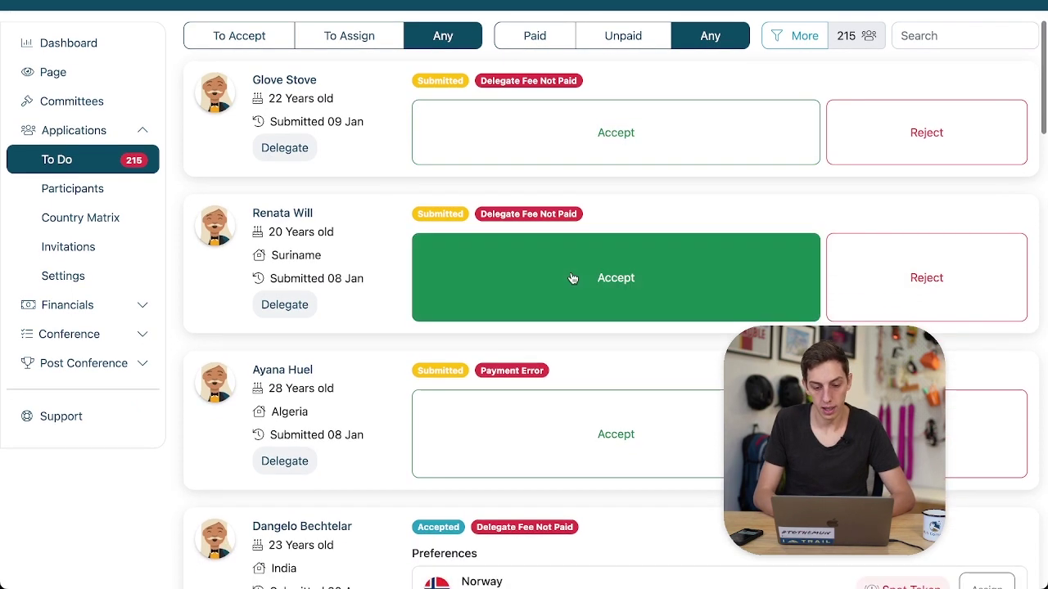
pyautogui.click(652, 278)
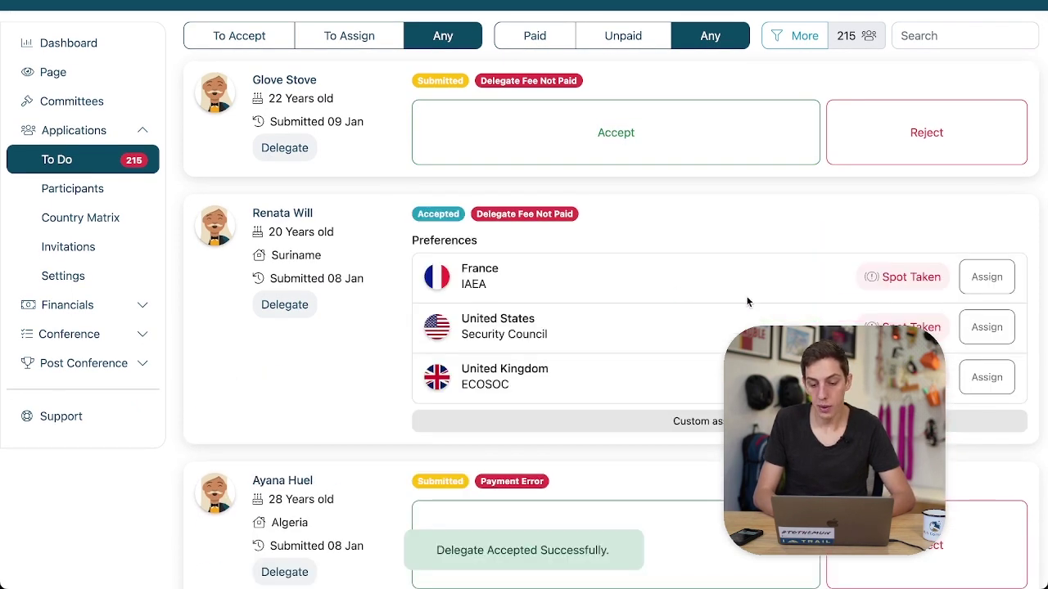
# Give the accepted delegate from Suriname a custom assignment to Antigua and Barbuda in the ECOSOC committee
pyautogui.scroll(-2, 747, 302)
pyautogui.scroll(1, 748, 302)
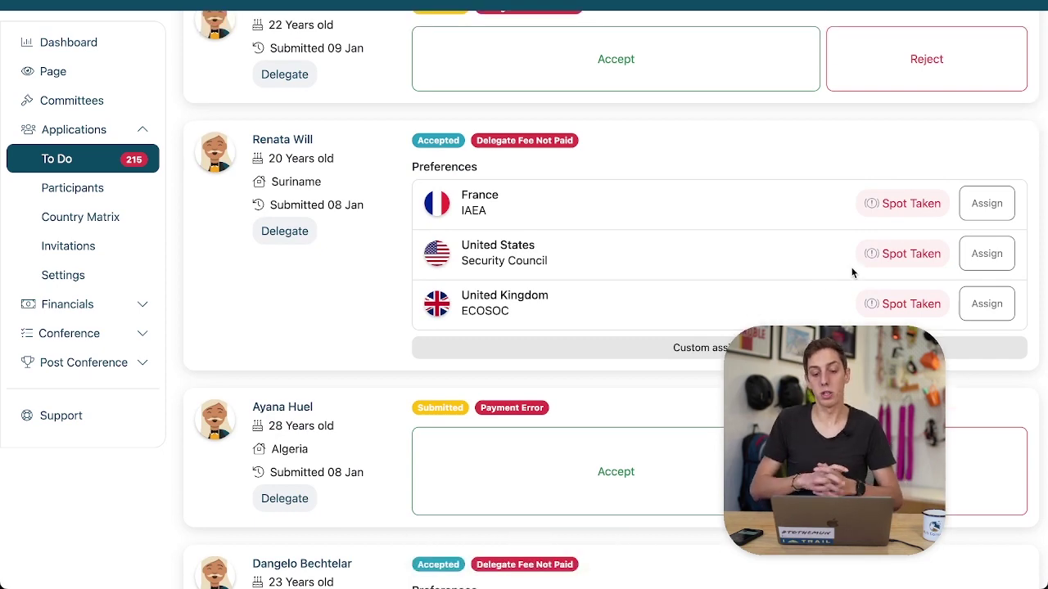
pyautogui.scroll(-1, 852, 273)
pyautogui.click(655, 347)
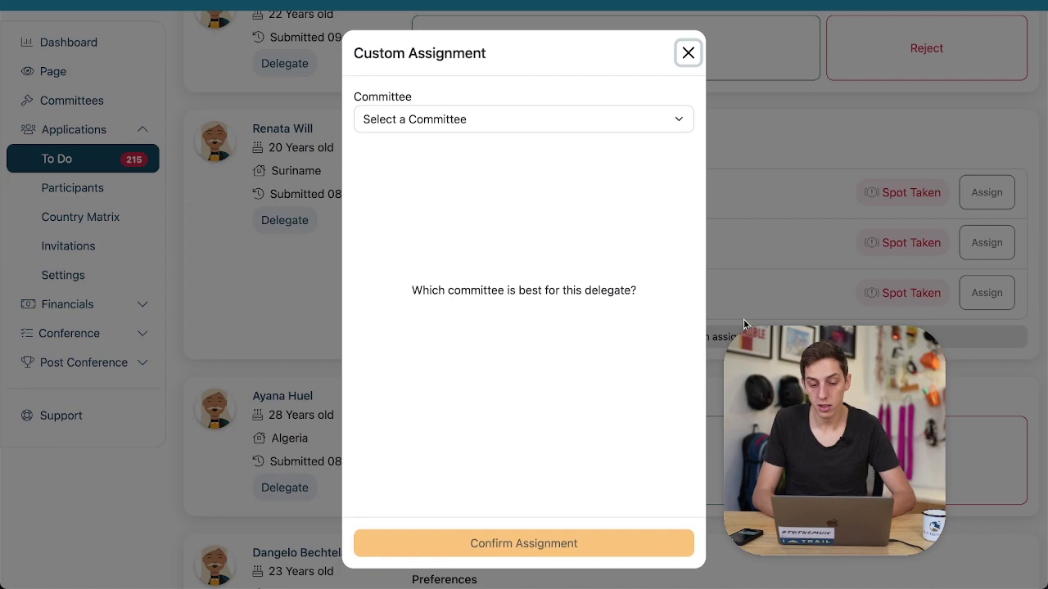
pyautogui.click(526, 118)
pyautogui.click(497, 170)
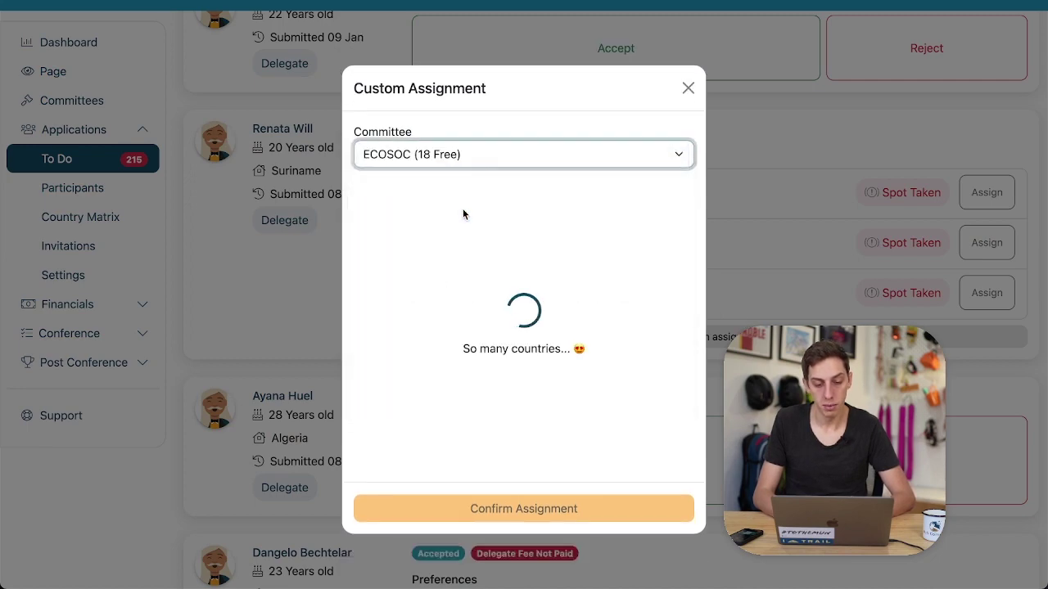
pyautogui.click(513, 344)
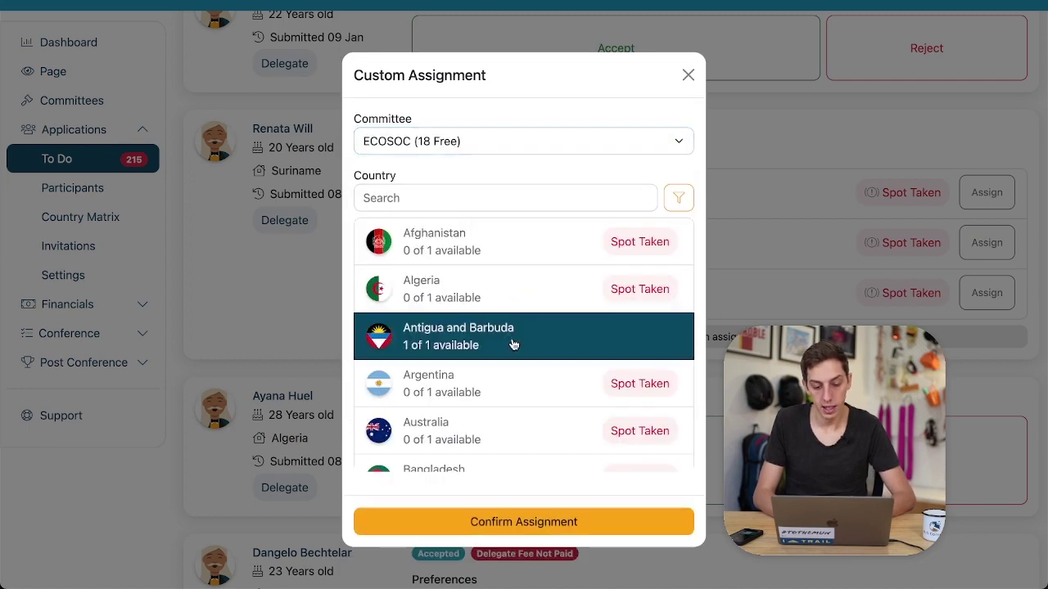
pyautogui.click(537, 516)
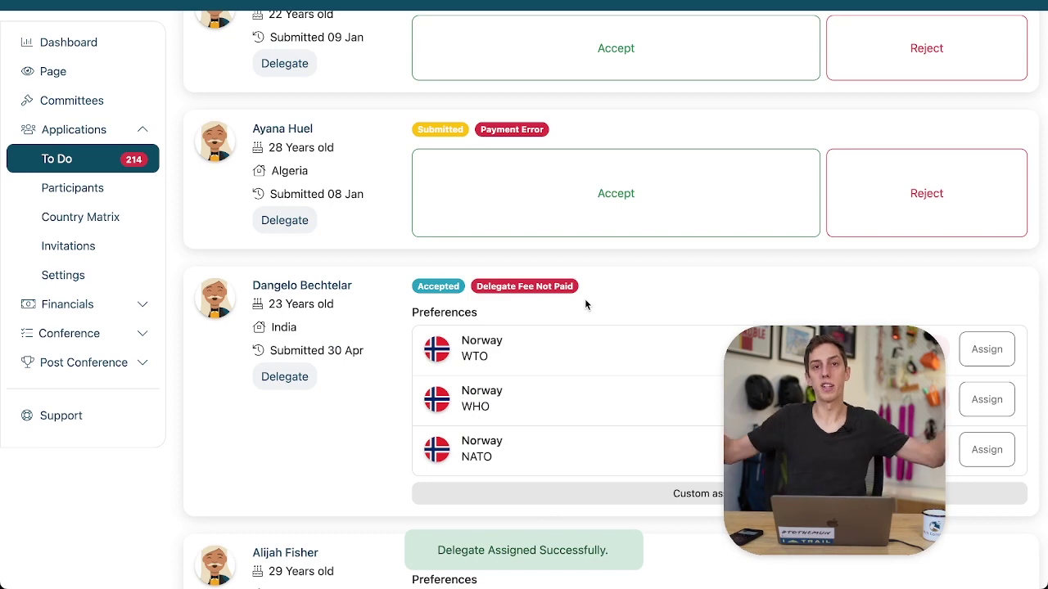
# Open the conference's financial transactions and look over the cashflow summary, payout information and participant payments
pyautogui.scroll(3, 585, 300)
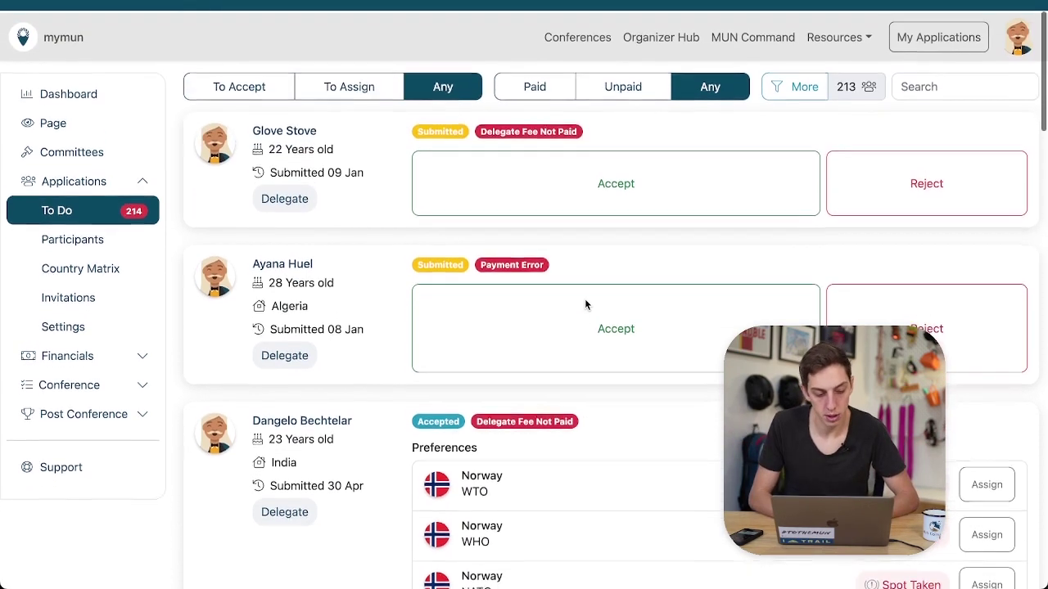
pyautogui.click(74, 357)
pyautogui.scroll(-1, 98, 243)
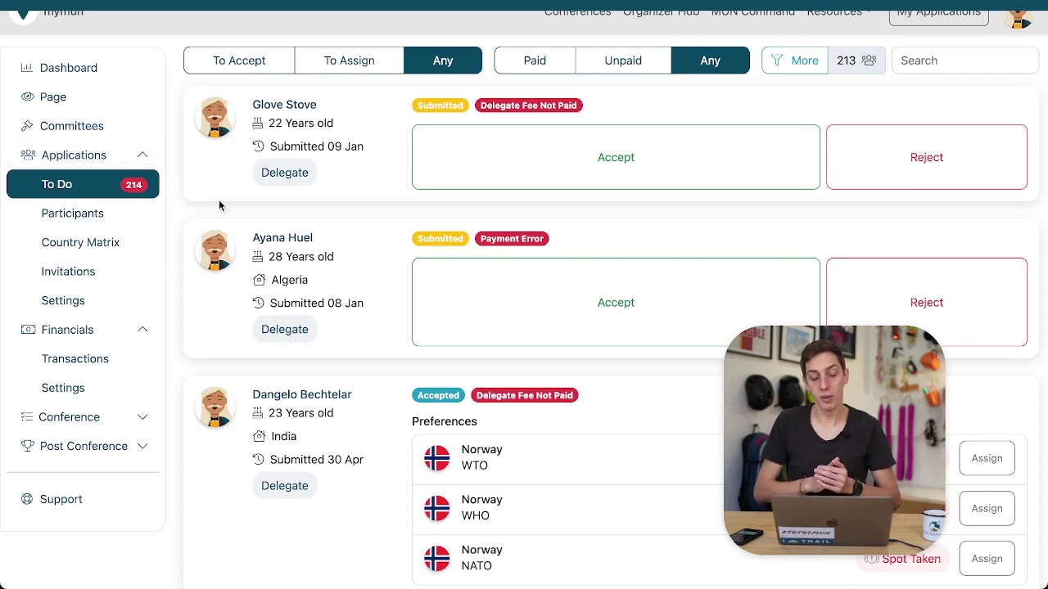
pyautogui.click(122, 358)
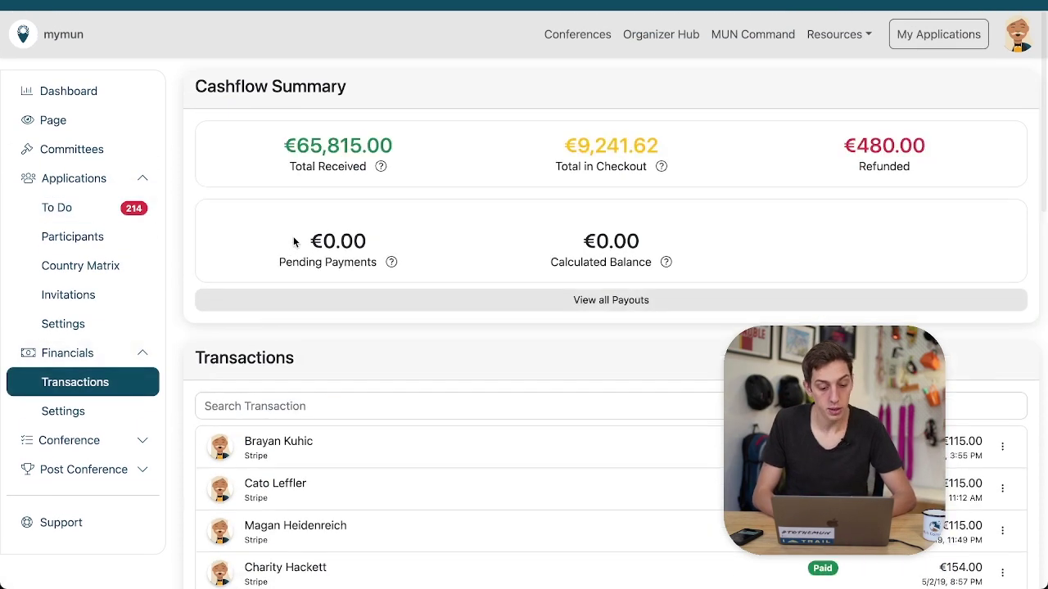
pyautogui.scroll(-2, 188, 231)
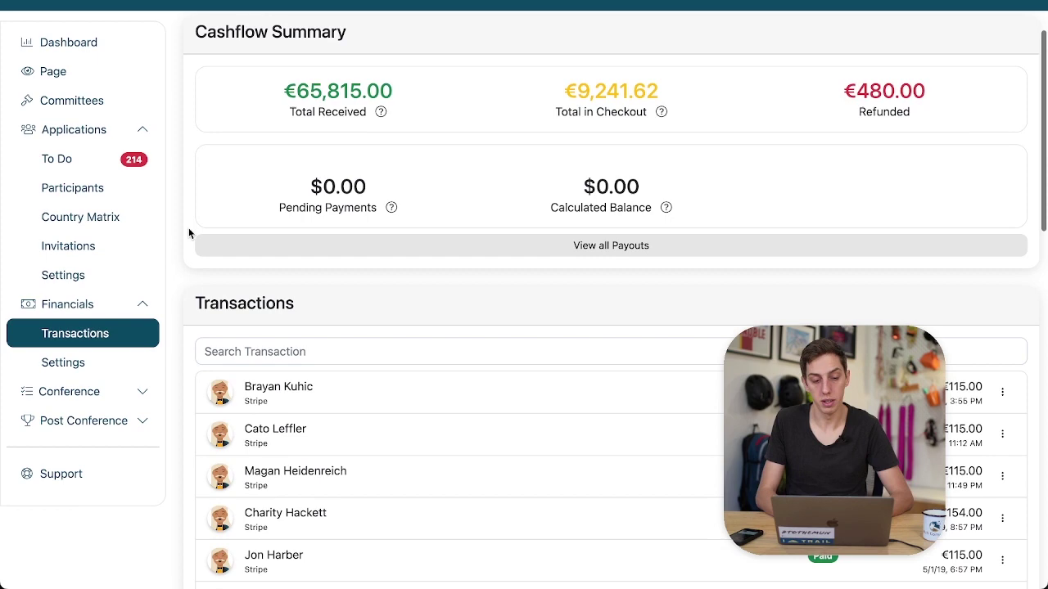
pyautogui.scroll(2, 308, 173)
pyautogui.scroll(-3, 223, 193)
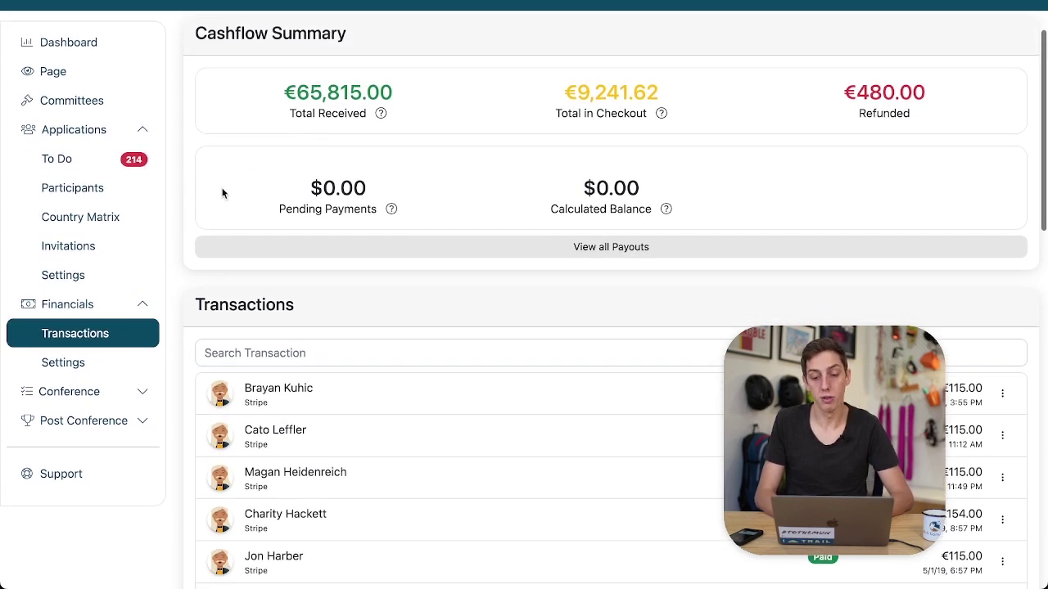
pyautogui.scroll(-1, 577, 166)
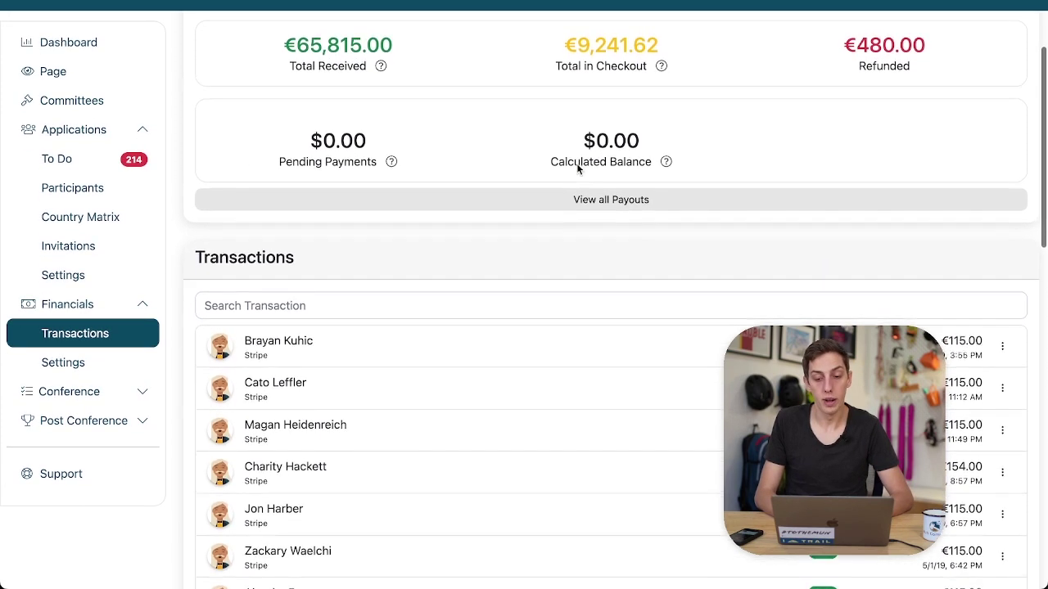
# Open the financial settings and review the payment status, contact person verification, bank transfer reference and payout account
pyautogui.click(91, 363)
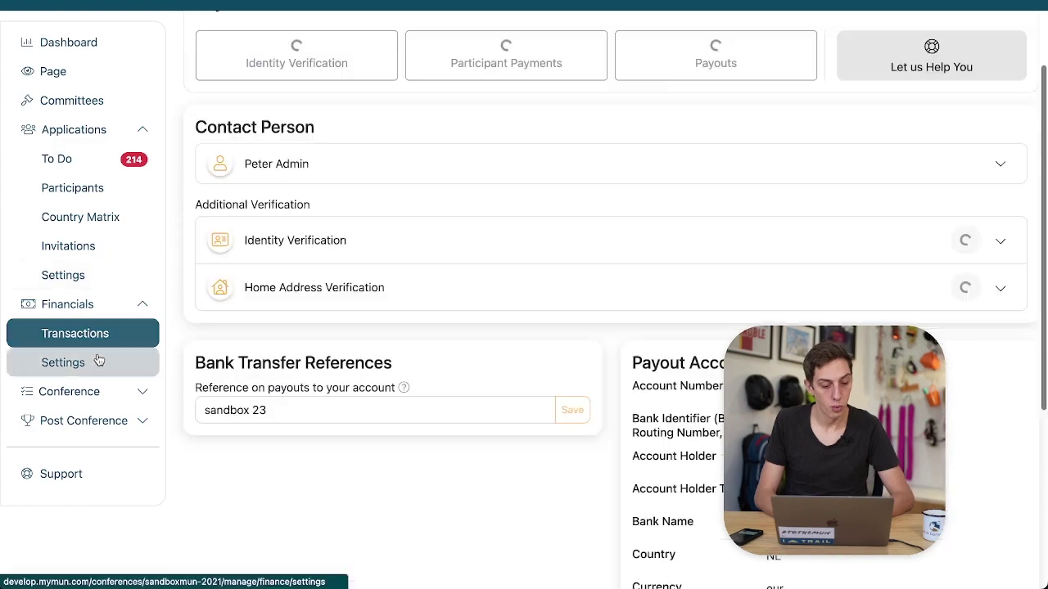
pyautogui.scroll(-8, 563, 204)
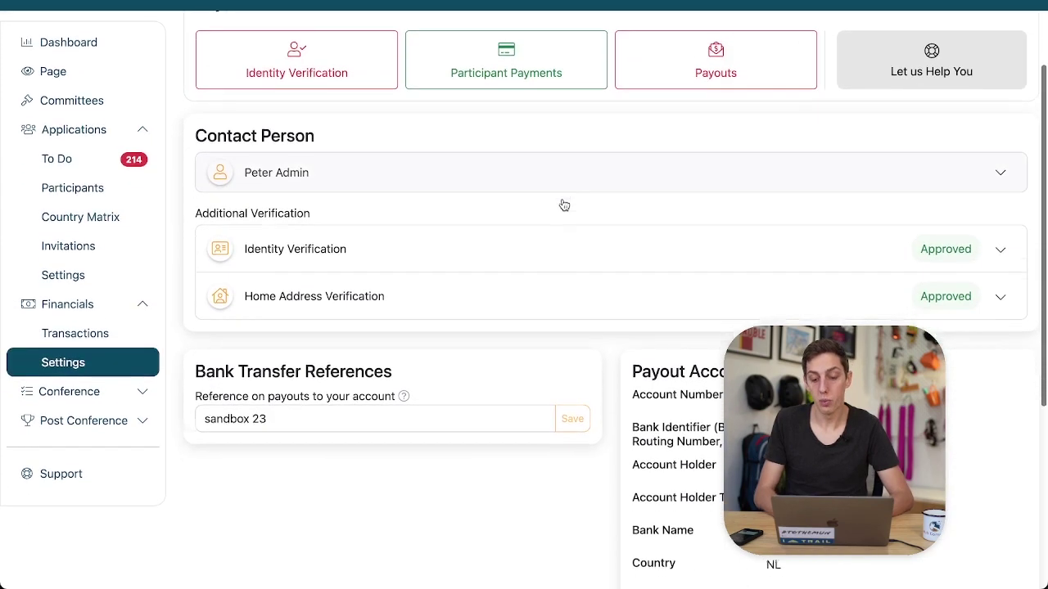
pyautogui.scroll(8, 563, 204)
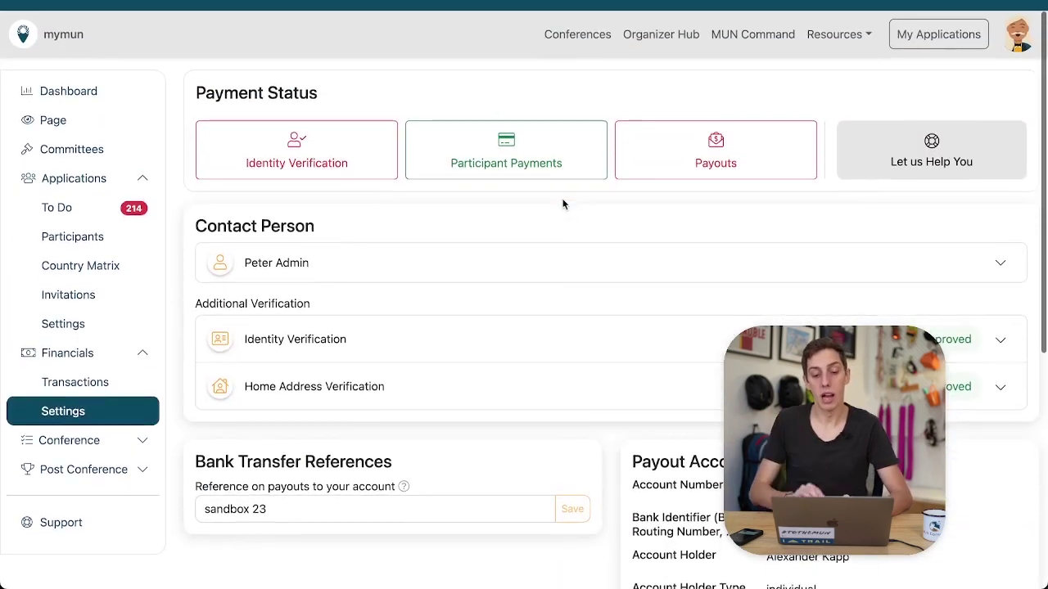
pyautogui.scroll(-3, 562, 204)
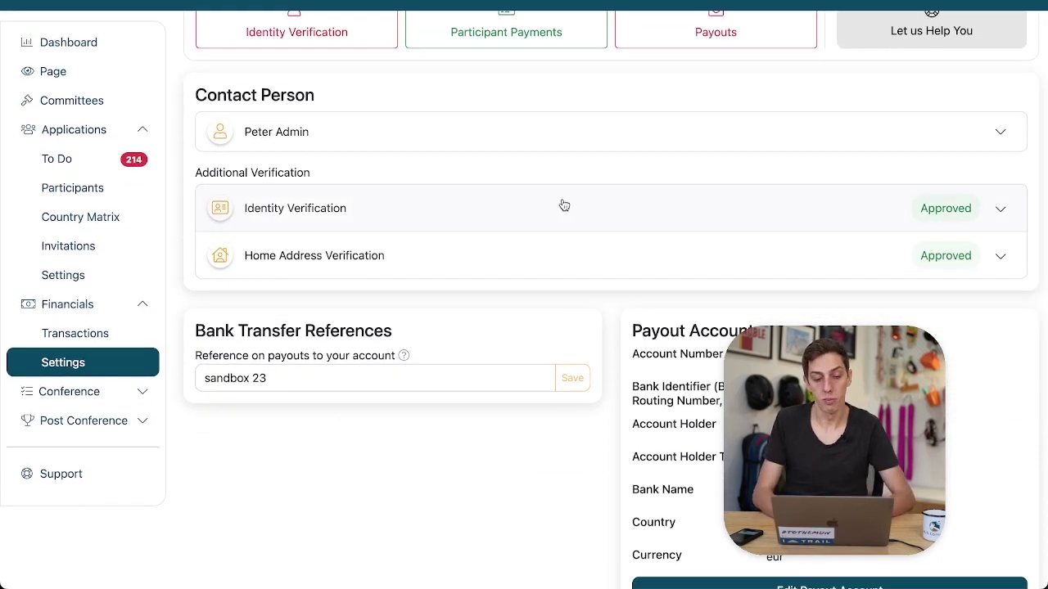
pyautogui.scroll(-2, 564, 205)
pyautogui.scroll(5, 538, 197)
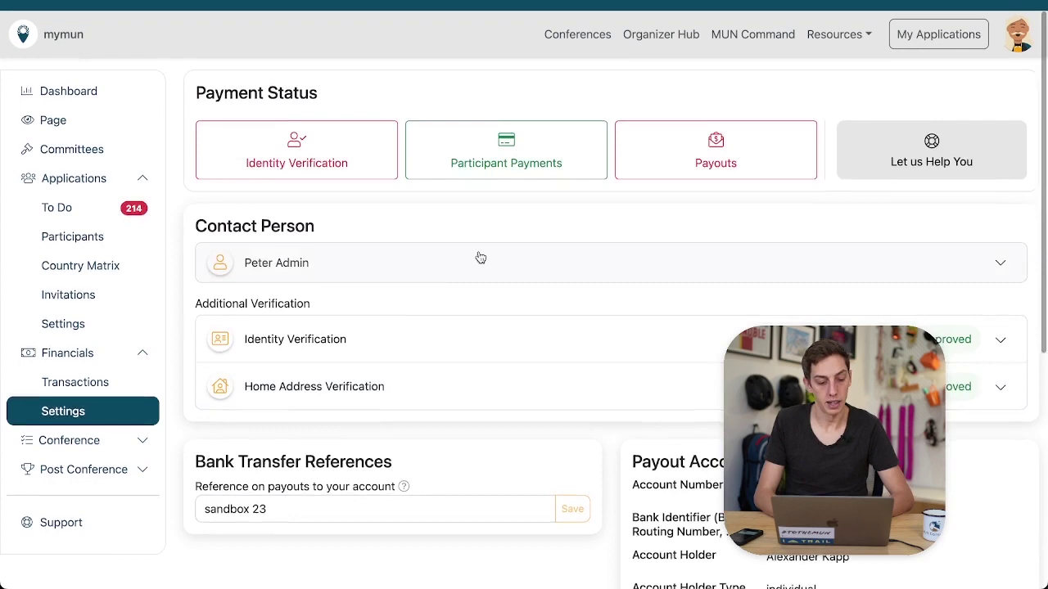
pyautogui.scroll(-2, 478, 257)
# Open the conference settings and look through the general details, social media, partner conferences, organizers, and terms and conditions
pyautogui.click(37, 392)
pyautogui.scroll(-1, 154, 344)
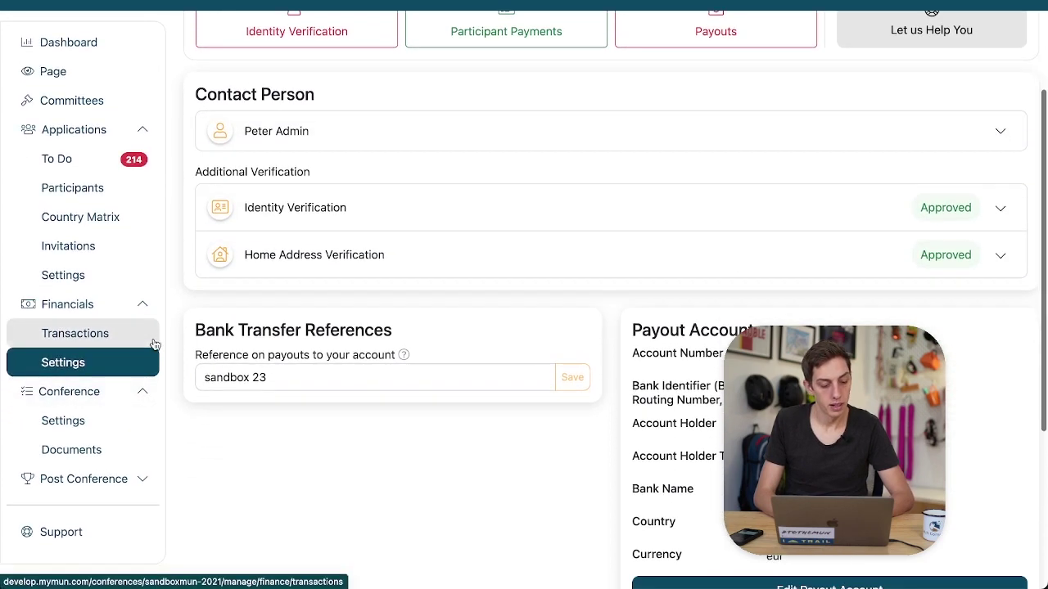
pyautogui.click(67, 422)
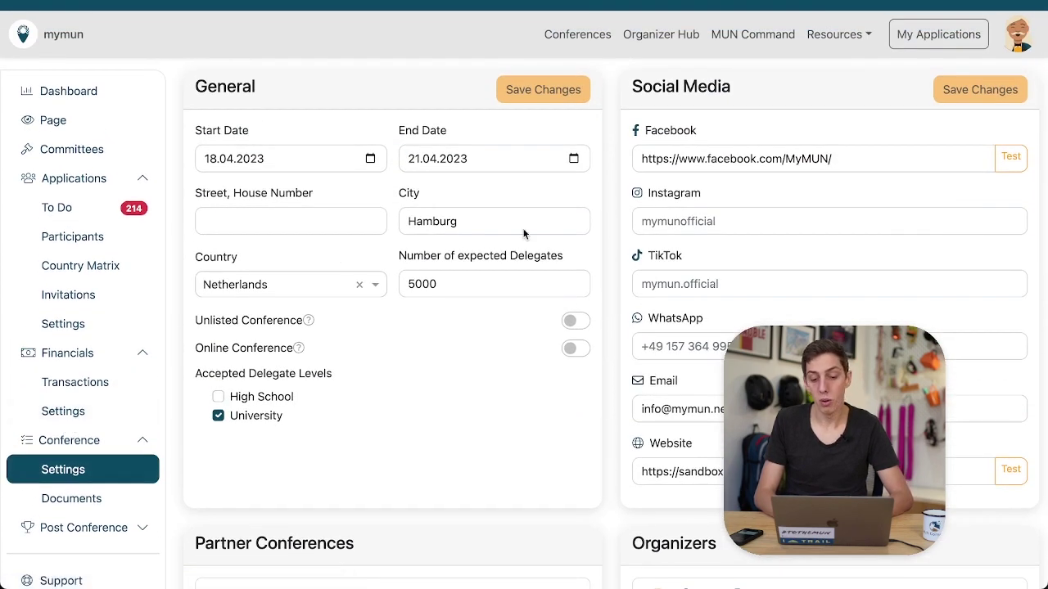
pyautogui.scroll(-7, 604, 188)
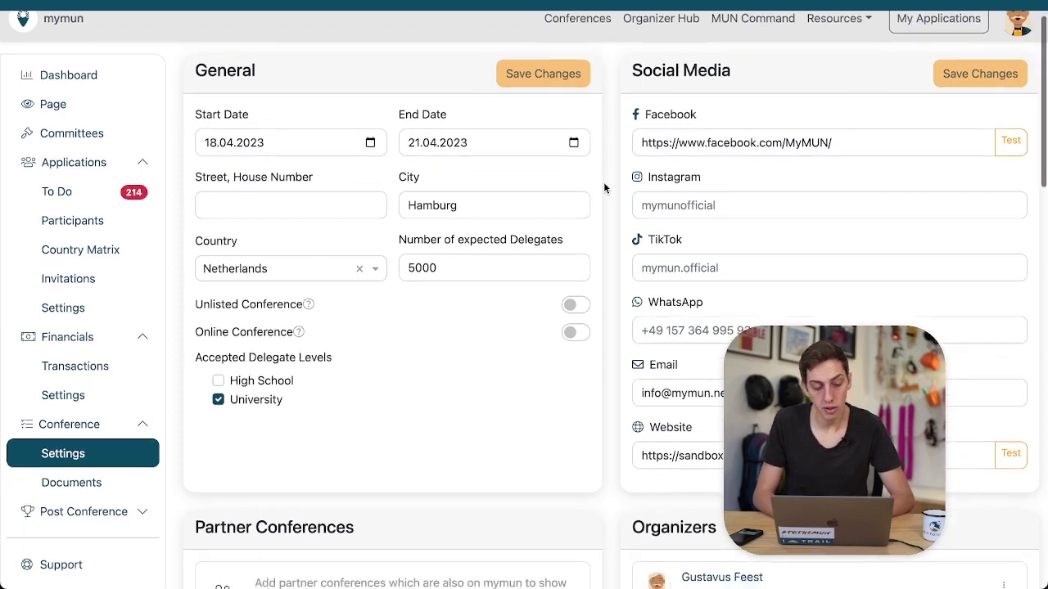
pyautogui.scroll(-8, 604, 188)
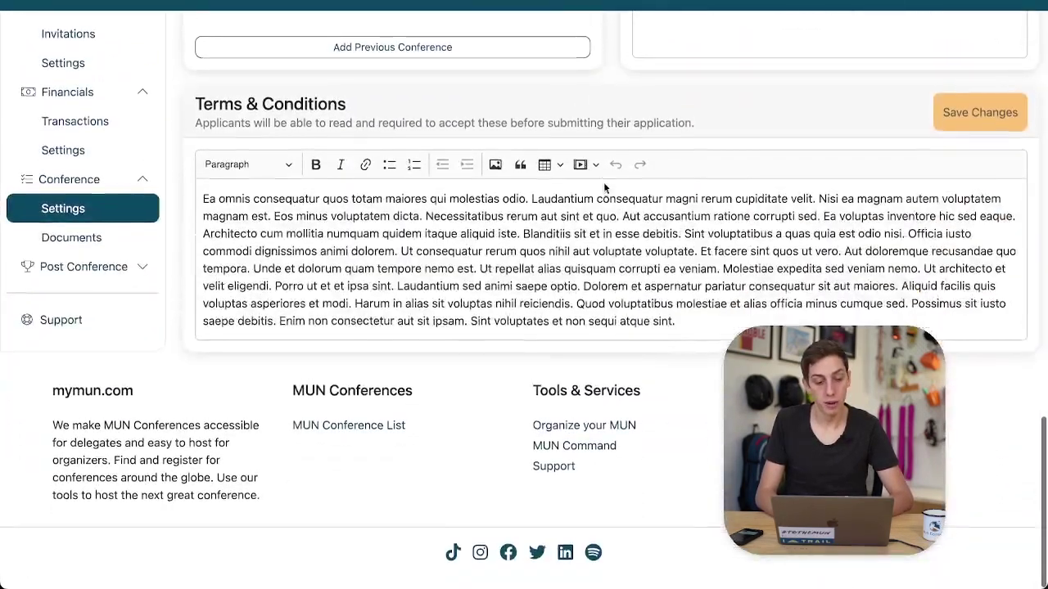
pyautogui.scroll(15, 604, 189)
pyautogui.scroll(-1, 604, 189)
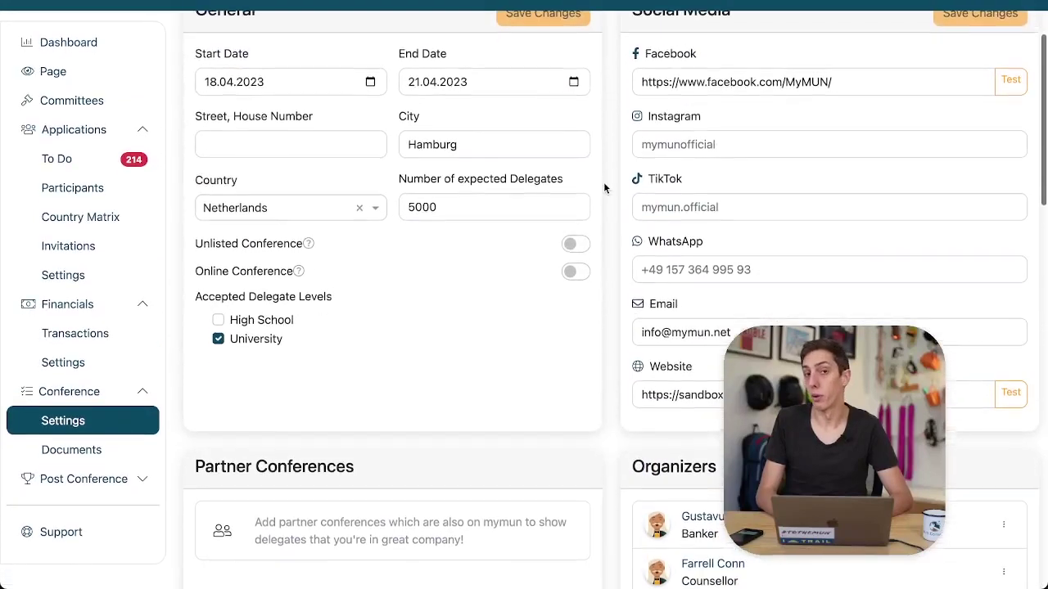
# Open the conference documents and look through the conference-wide section and the document lists of each committee
pyautogui.click(72, 446)
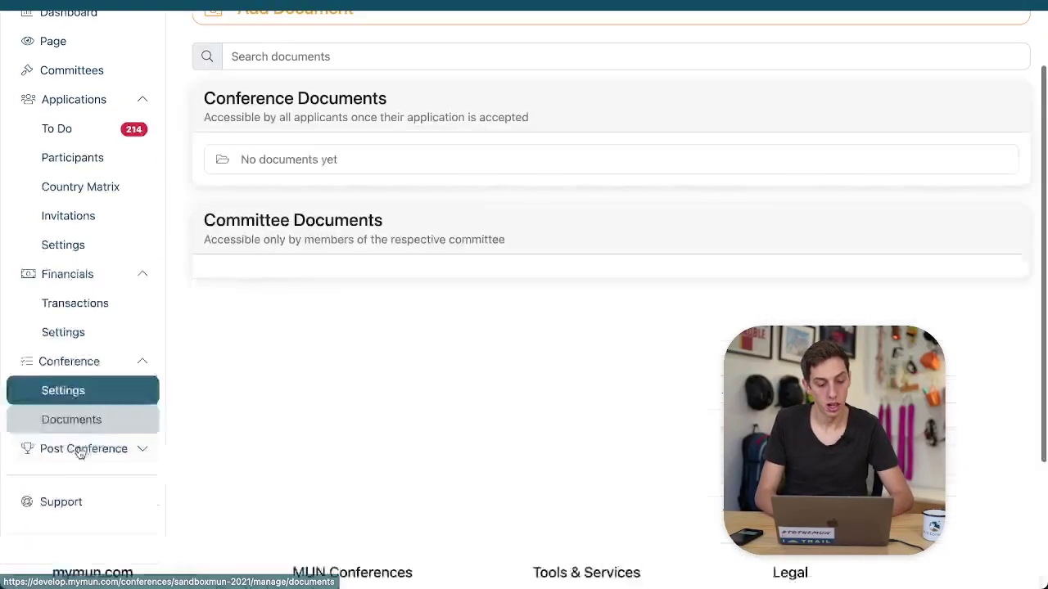
pyautogui.scroll(-1, 501, 278)
pyautogui.scroll(-5, 501, 278)
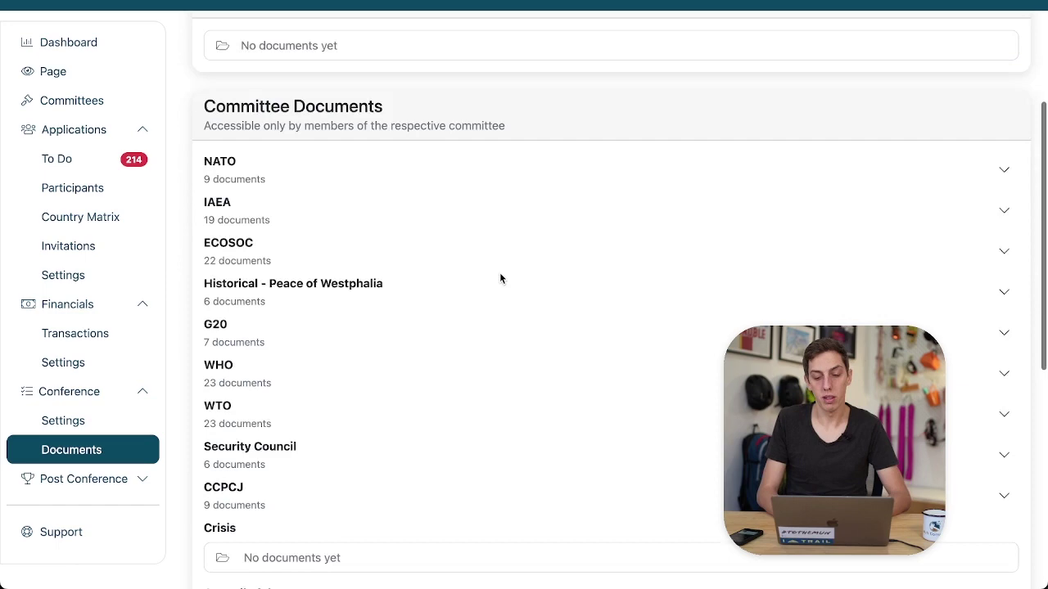
pyautogui.scroll(5, 501, 279)
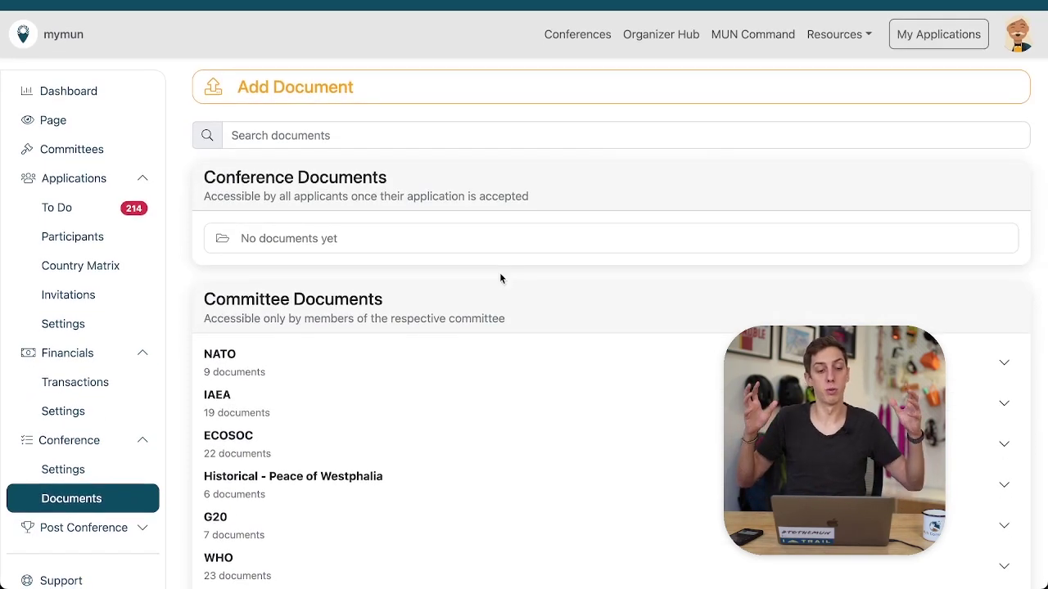
pyautogui.scroll(-5, 500, 279)
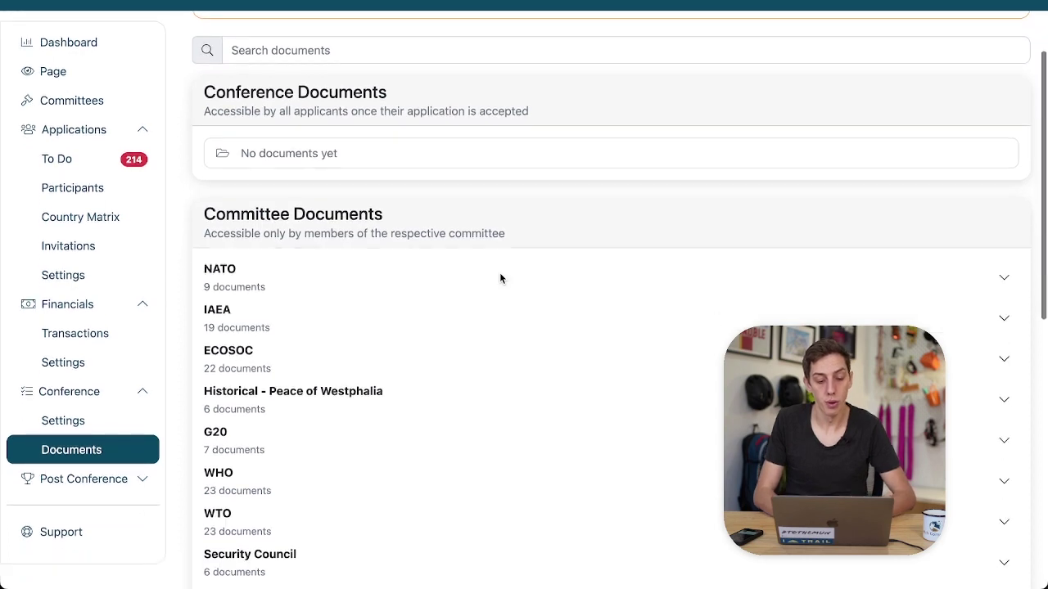
pyautogui.scroll(-4, 321, 295)
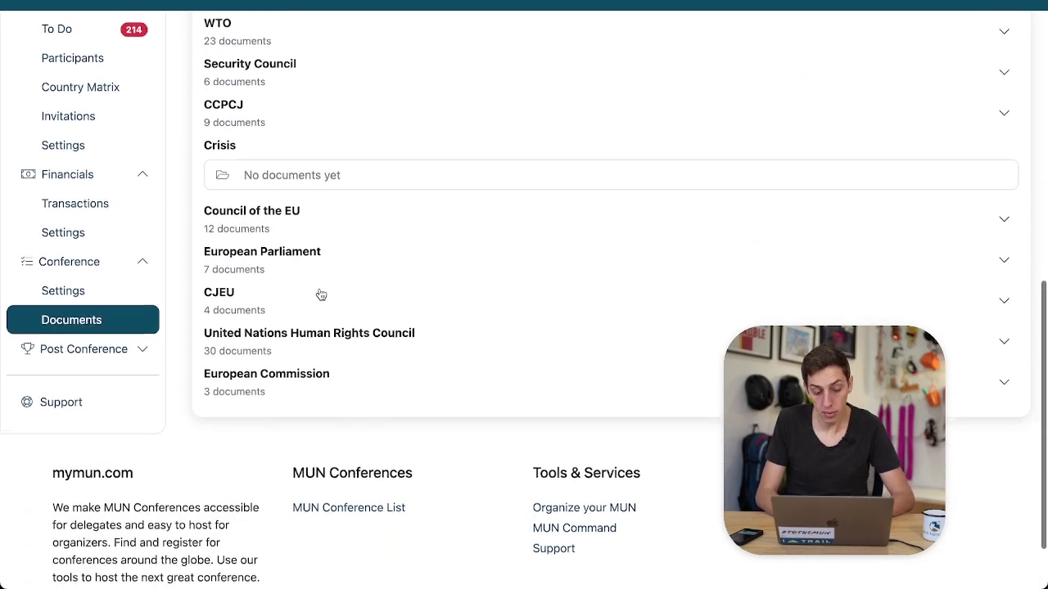
pyautogui.scroll(7, 321, 294)
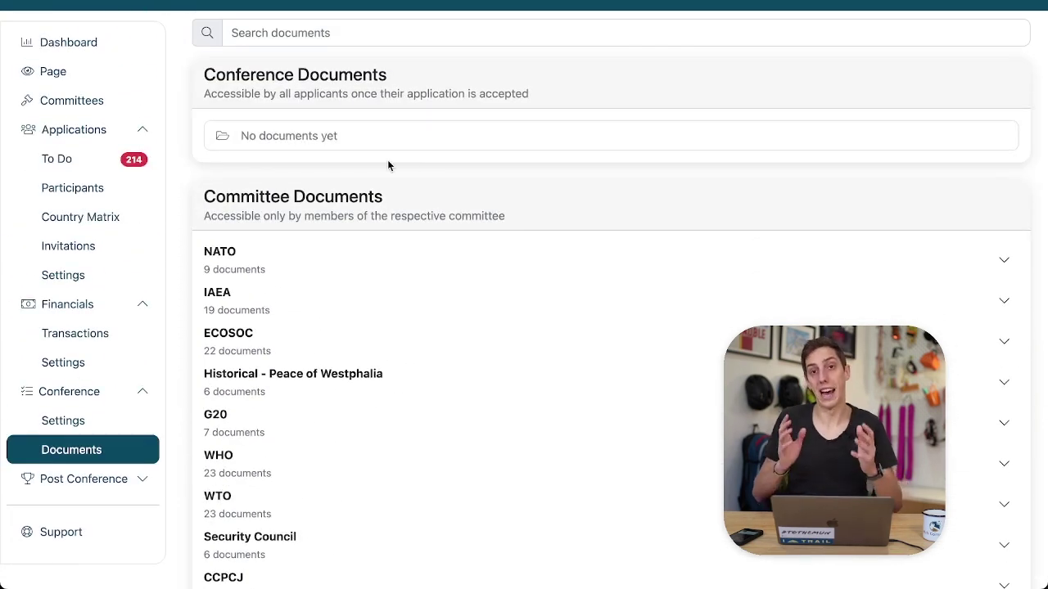
# Open the post-conference reviews and look over the review summary, committee ratings and individual reviews
pyautogui.click(78, 479)
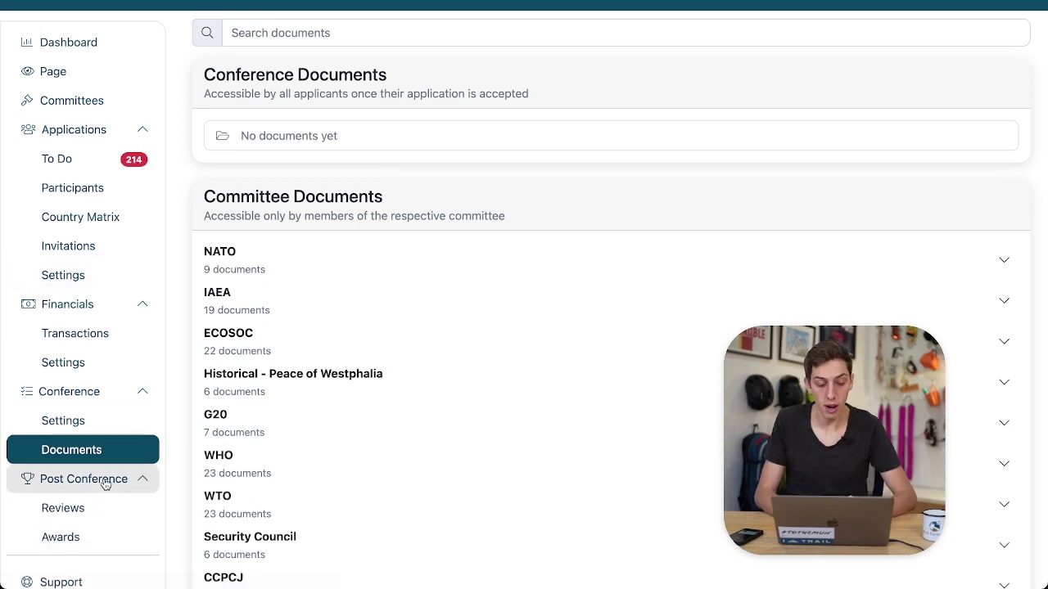
pyautogui.click(112, 508)
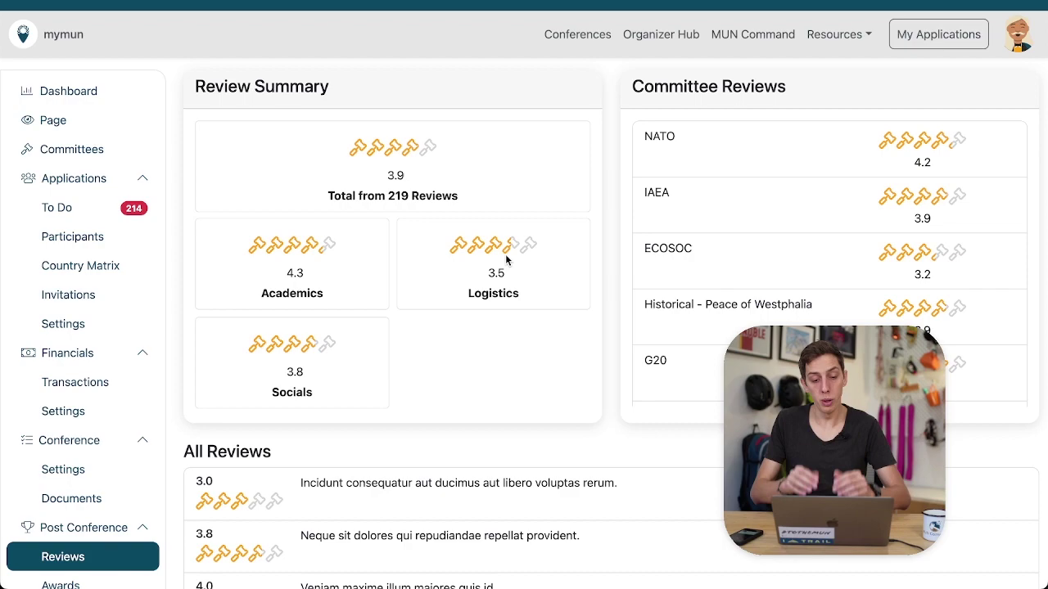
pyautogui.scroll(-3, 505, 261)
# Open the post-conference awards, look over the award creation form and the Best Delegate award, and go to the conference page section
pyautogui.click(117, 538)
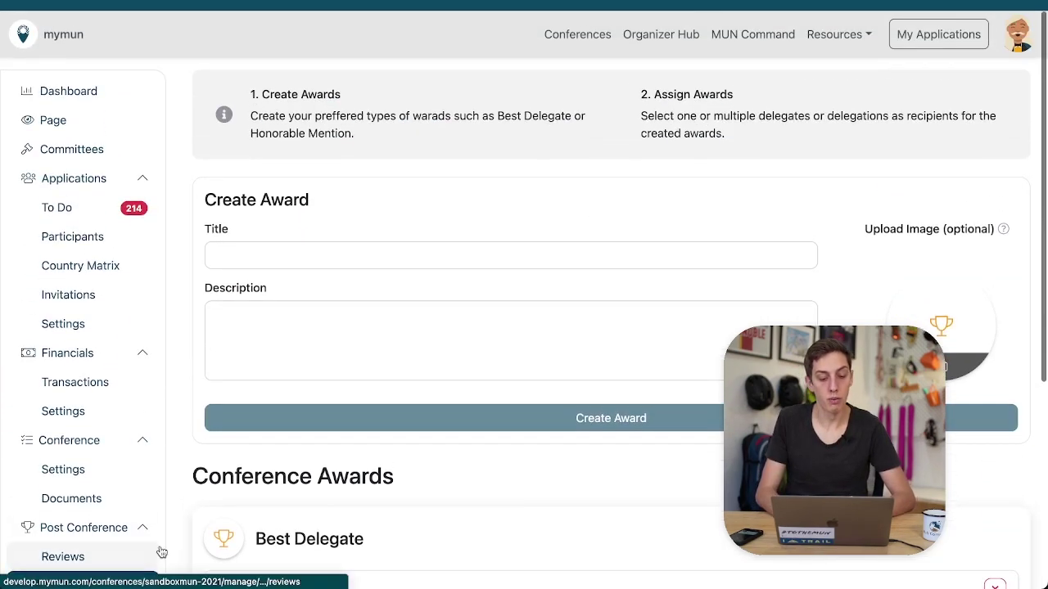
pyautogui.scroll(-5, 500, 223)
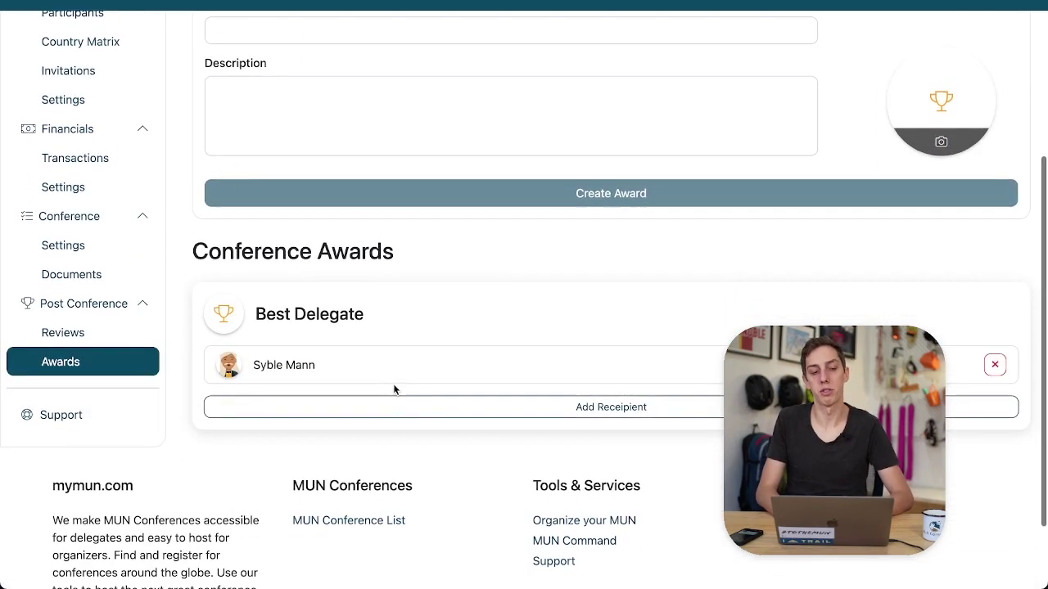
pyautogui.scroll(5, 394, 390)
pyautogui.click(54, 123)
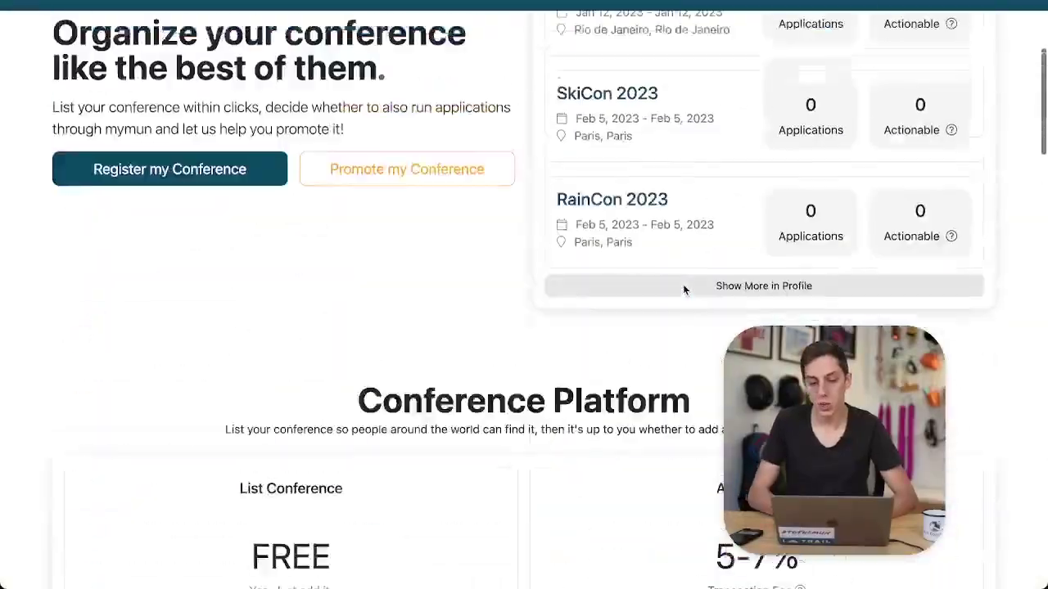
# Look through the Organizer Hub, covering the organizer's own conferences, the listing and application pricing, and the promotion packages
pyautogui.scroll(3, 684, 290)
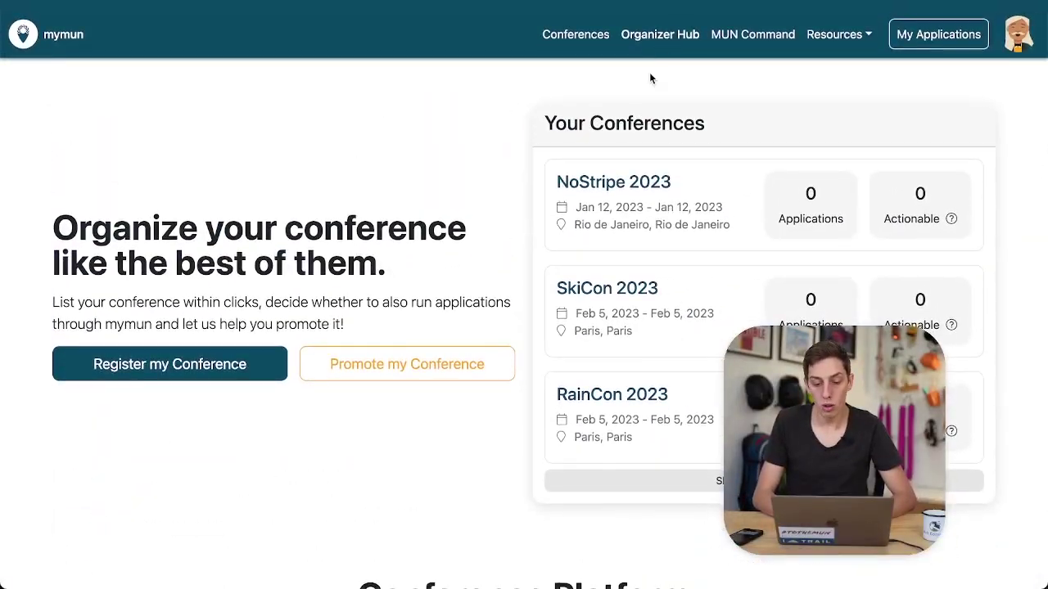
pyautogui.scroll(-15, 649, 72)
pyautogui.scroll(5, 649, 72)
pyautogui.scroll(-1, 650, 73)
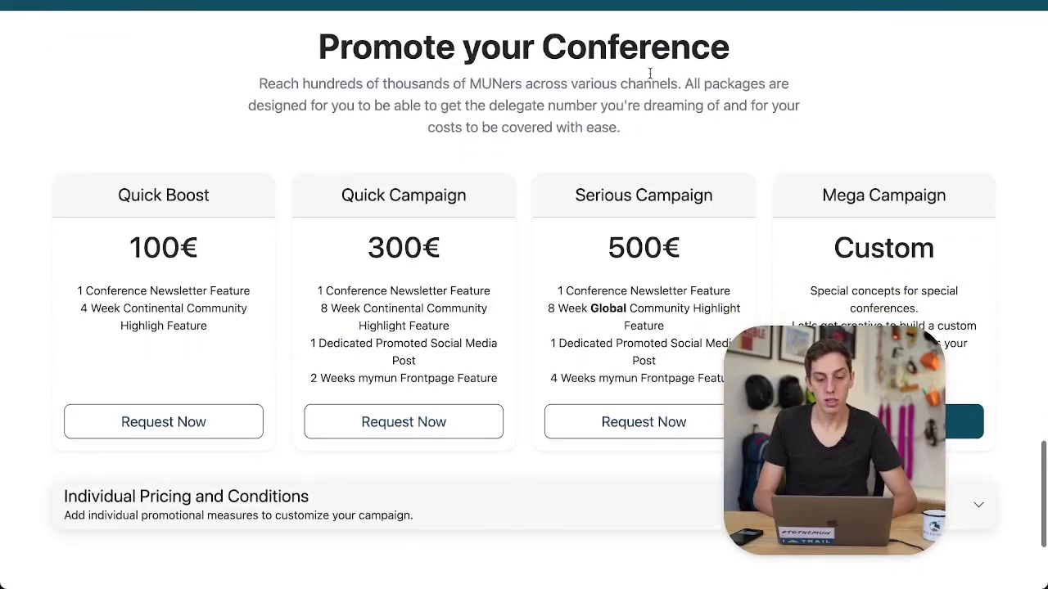
pyautogui.scroll(1, 704, 282)
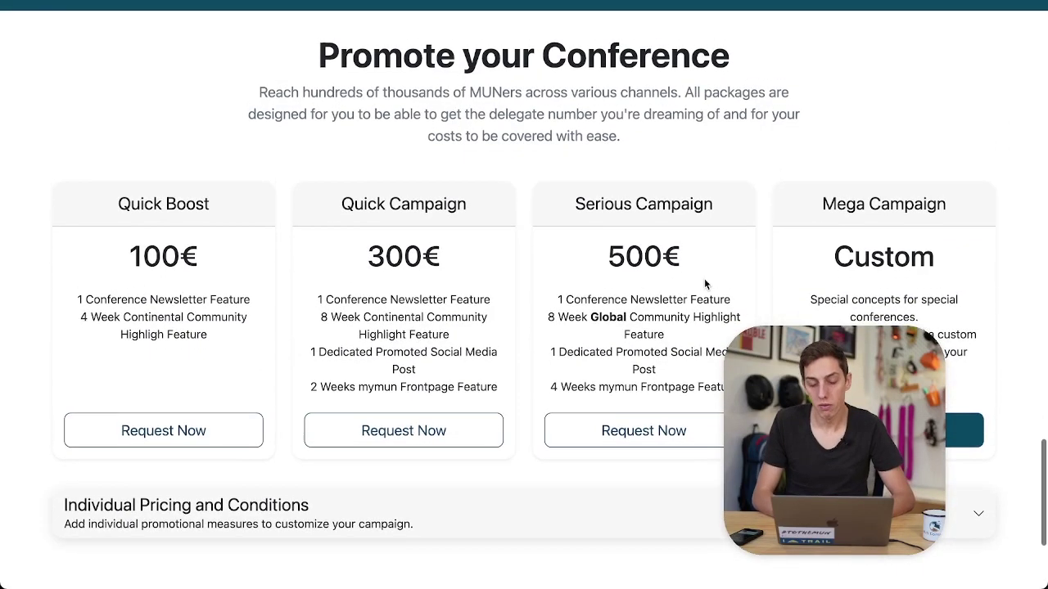
pyautogui.scroll(-2, 704, 283)
pyautogui.scroll(15, 704, 284)
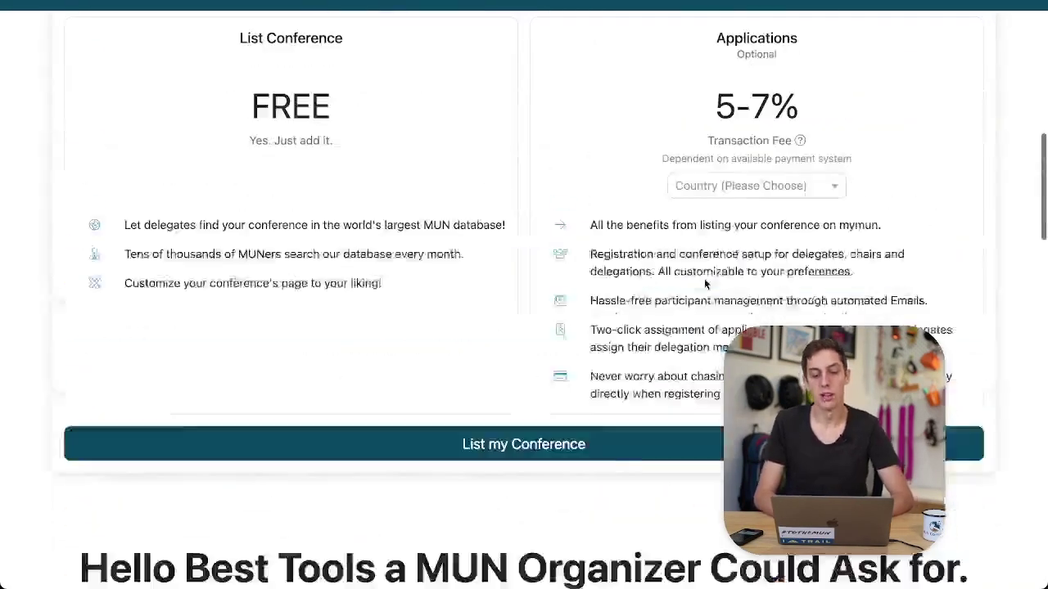